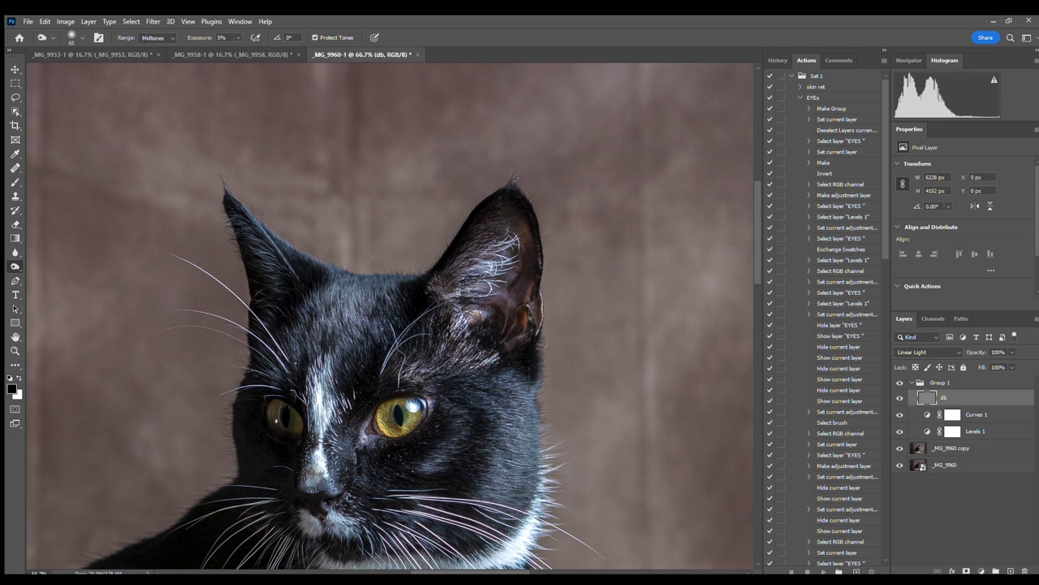
# Scroll the layers to the 'eyes' group with 'dark' and 'bright' black-masked layers in Group 1.
pyautogui.scroll(-1, 394, 317)
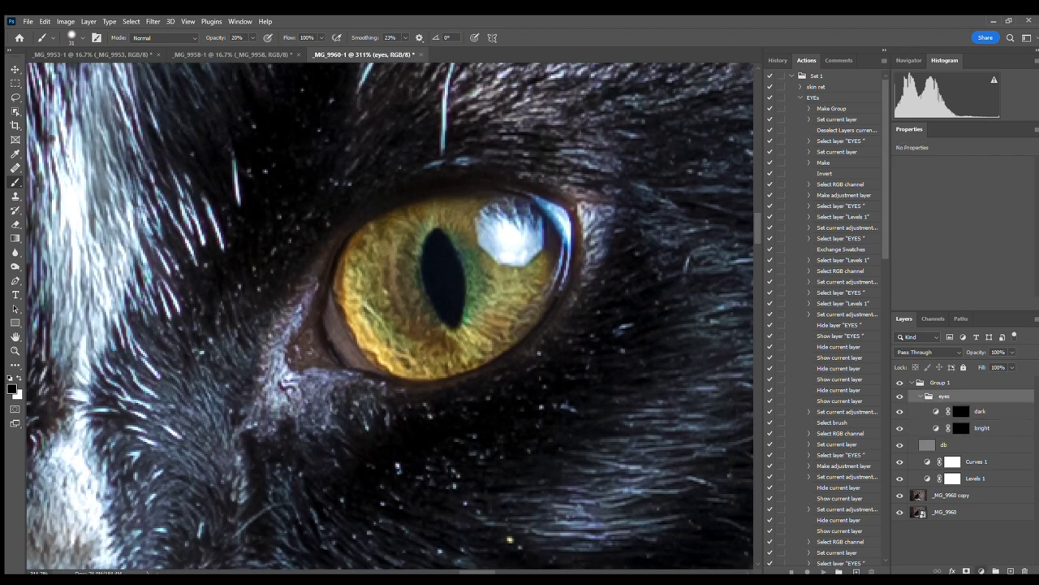
# Add a Selective Color layer with Whites Black at -40 and an inverted black mask.
pyautogui.moveTo(963, 263); pyautogui.dragTo(945, 263)
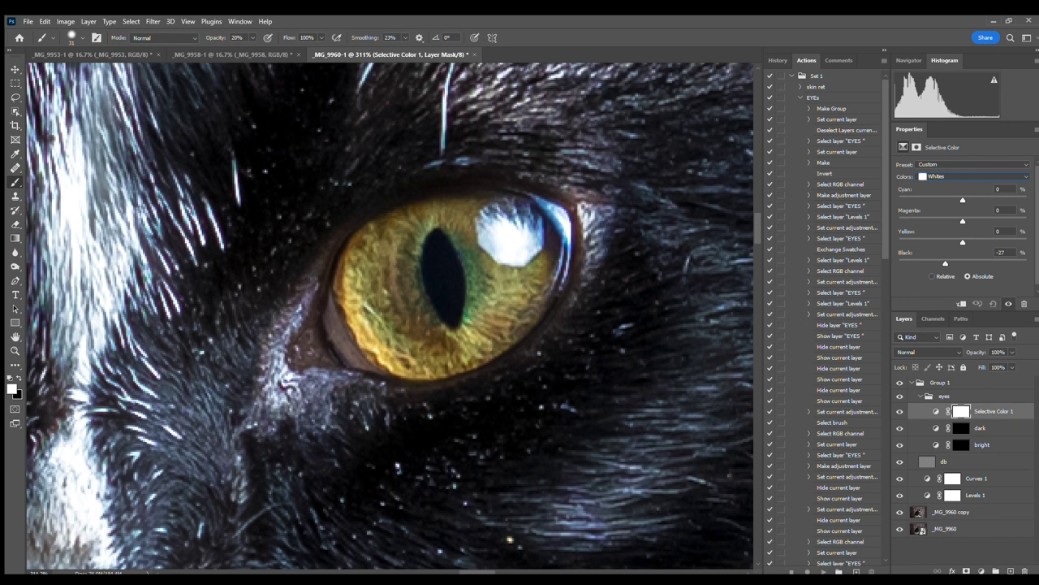
pyautogui.write('-40')
pyautogui.press('Return')
pyautogui.hotkey('ctrl', 'i')
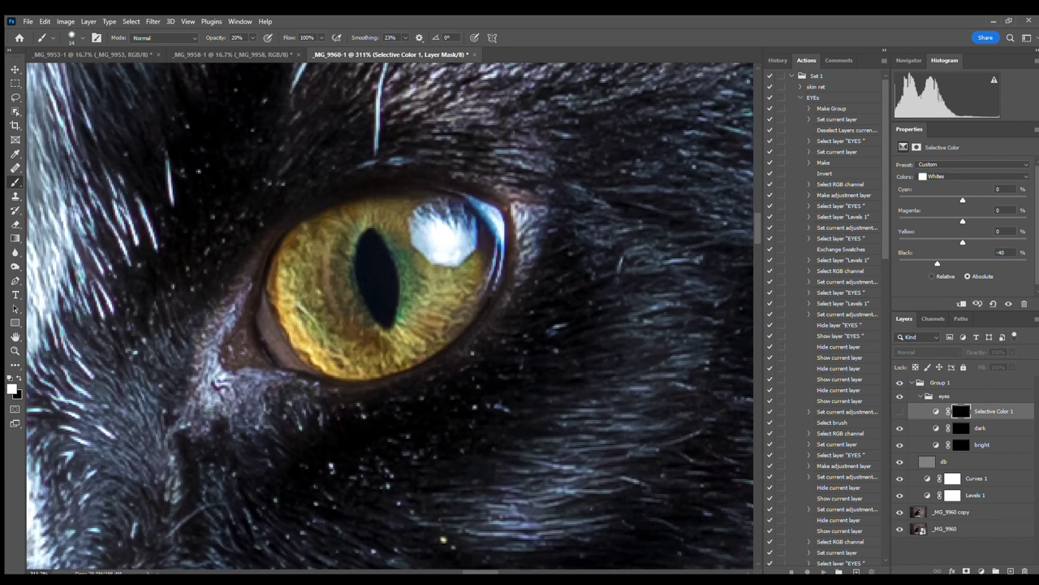
# Add a Vibrance +70 layer with an inverted mask, with white as the painting colour.
pyautogui.write('70')
pyautogui.press('Return')
pyautogui.hotkey('ctrl', 'i')
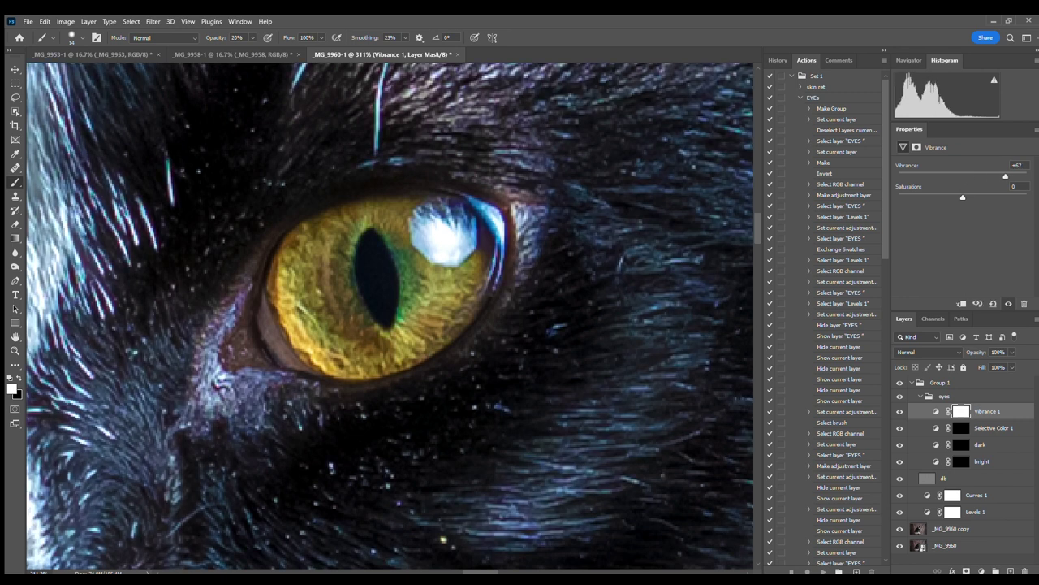
pyautogui.click(960, 411)
pyautogui.press('x')
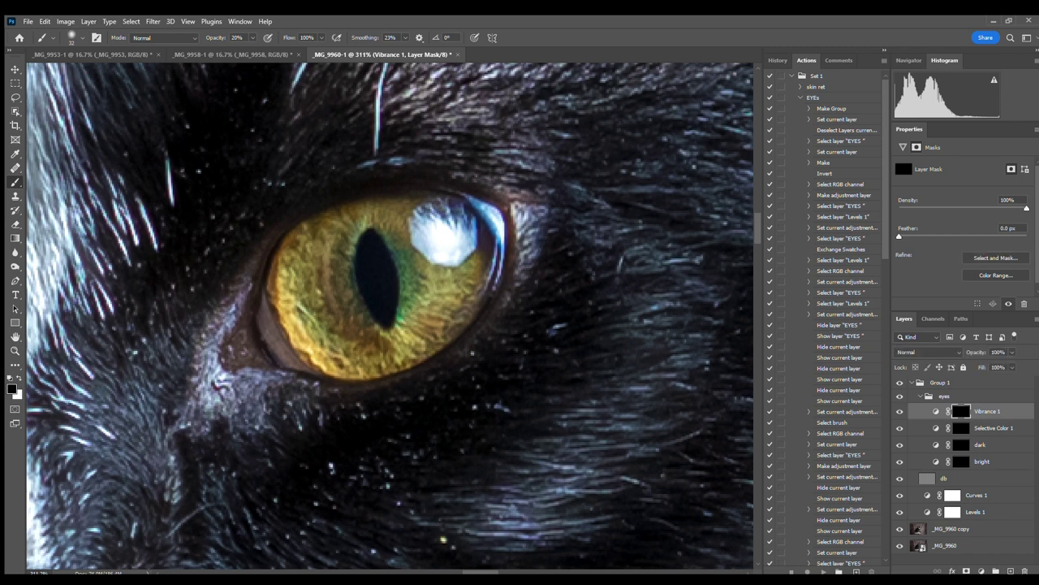
# Work through the Selective Color, Vibrance and Exposure 1 masks, painting the eyes in white.
pyautogui.click(960, 428)
pyautogui.click(961, 411)
pyautogui.press('x')
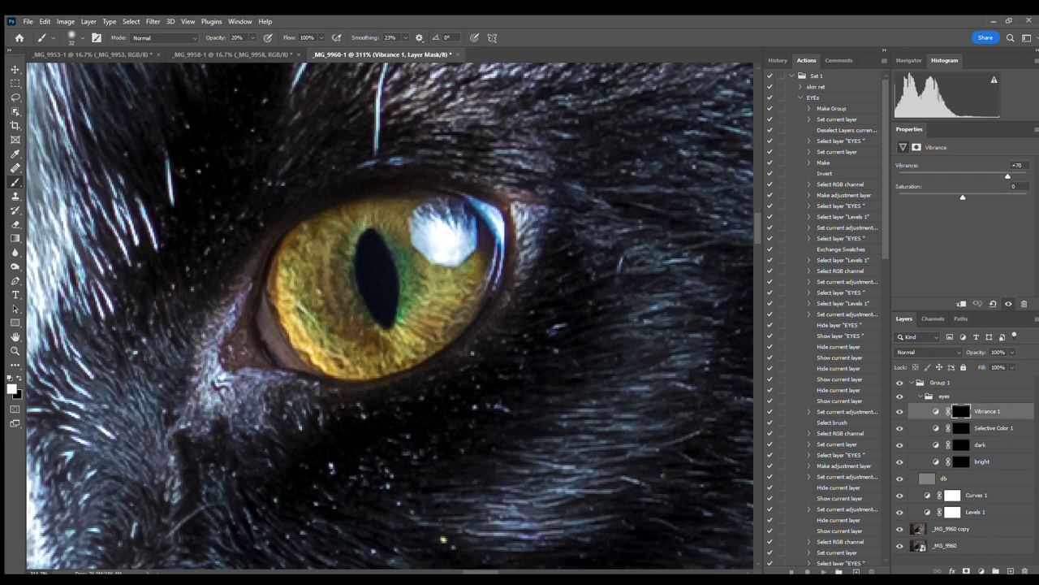
pyautogui.press('x')
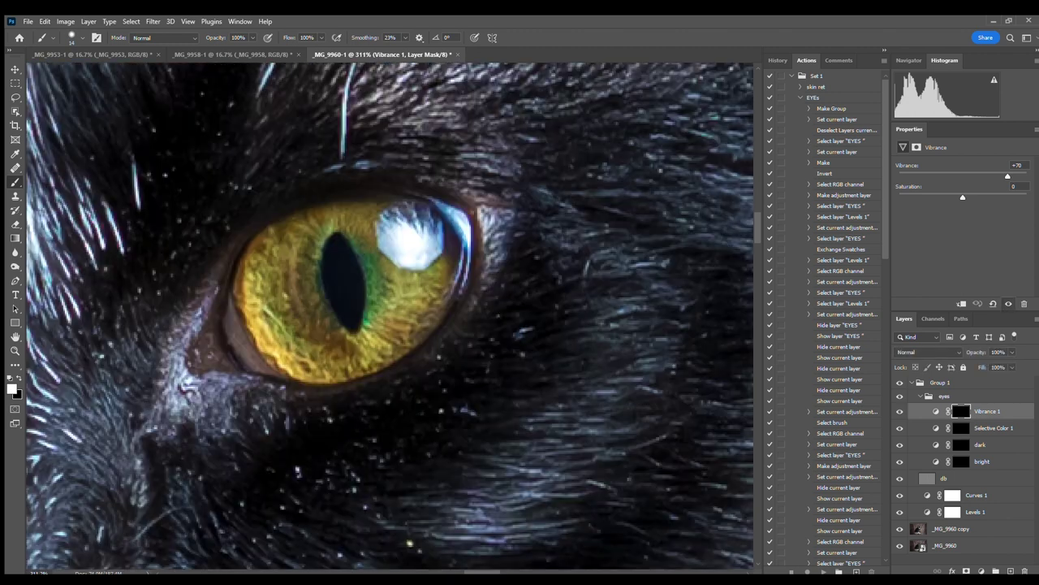
pyautogui.hotkey('alt', '[')
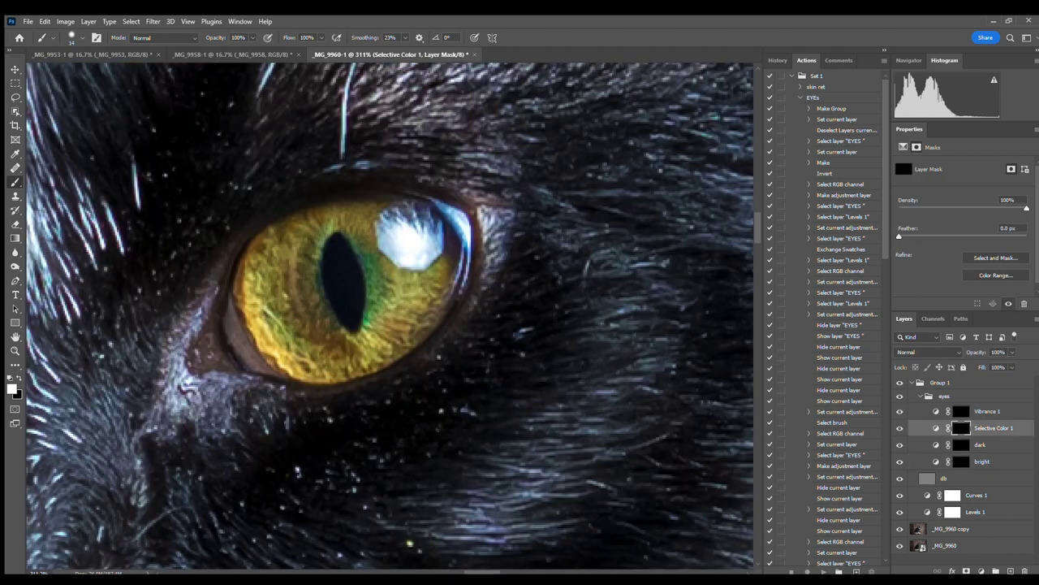
pyautogui.hotkey('alt', '[')
pyautogui.hotkey('alt', '[')
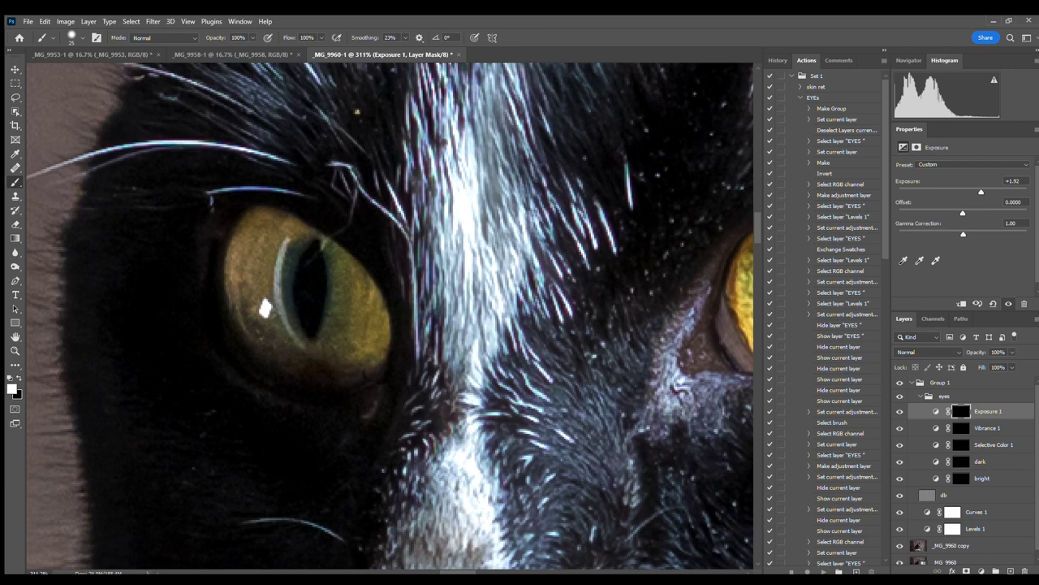
pyautogui.hotkey('alt', '[')
pyautogui.hotkey('alt', ']')
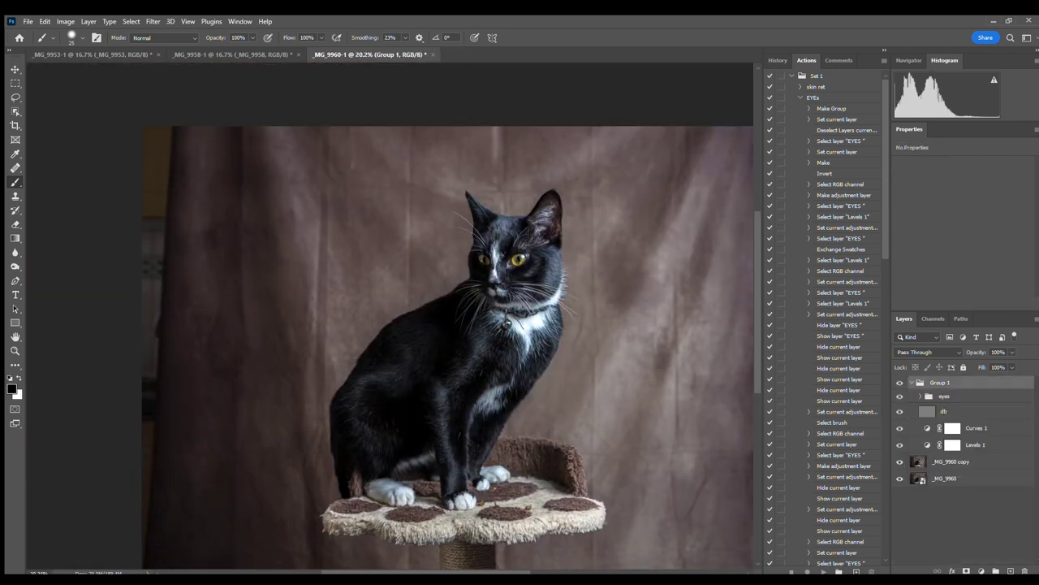
# Give Hue/Saturation 1 Saturation +10, move it into the eyes group, and fit the photo.
pyautogui.write('5')
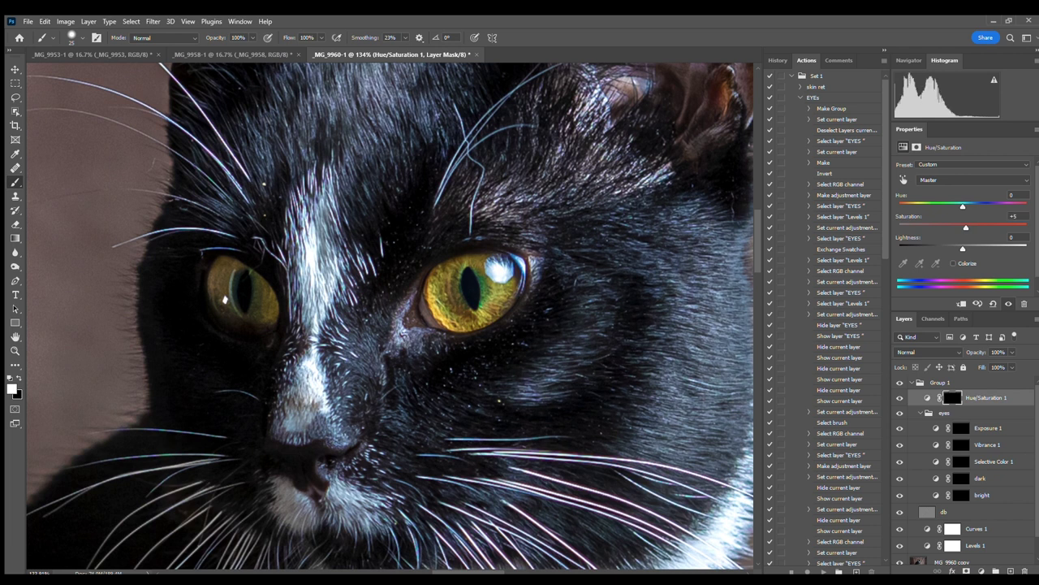
pyautogui.press('Up')
pyautogui.press('Up')
pyautogui.press('Up')
pyautogui.press('Down')
pyautogui.press('Down')
pyautogui.press('Down')
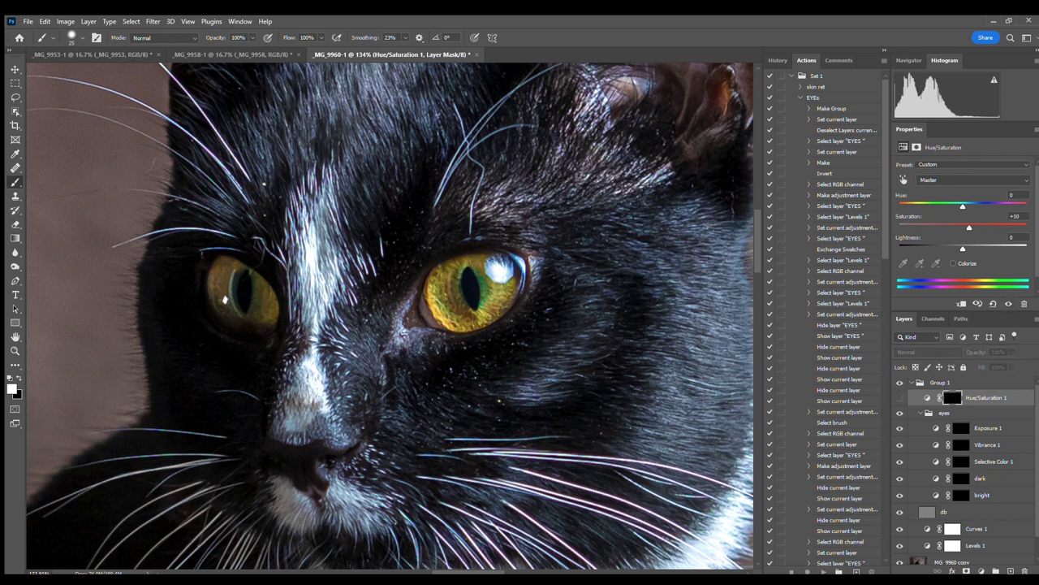
pyautogui.moveTo(950, 380); pyautogui.dragTo(959, 394)
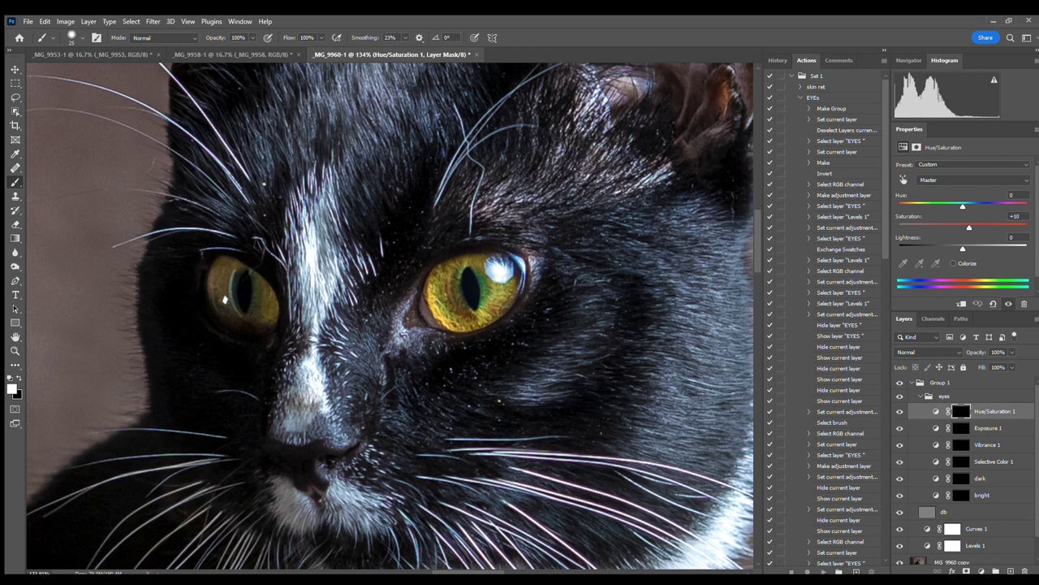
pyautogui.hotkey('ctrl', '0')
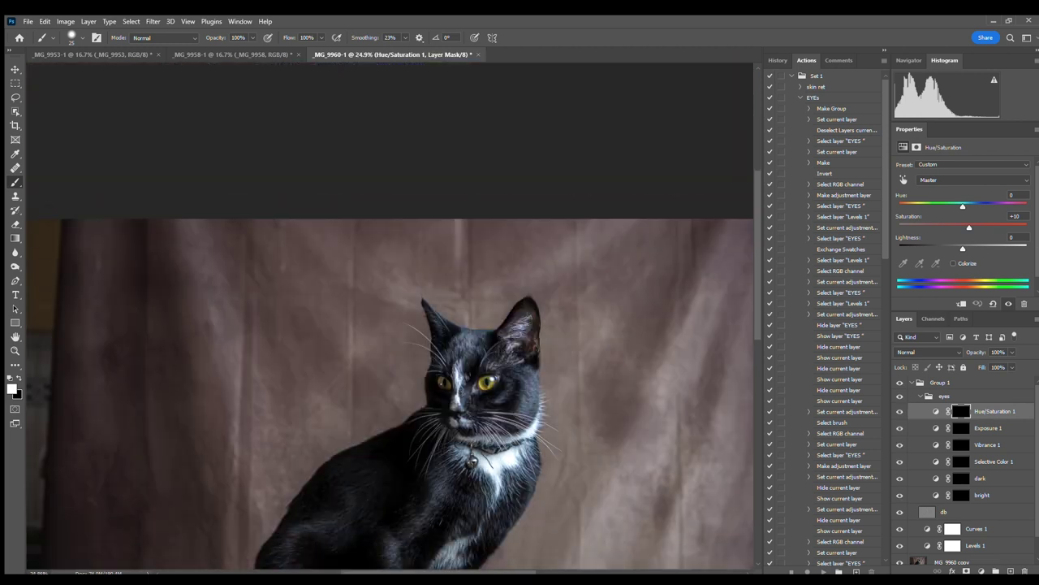
# On the _MG_9960 copy layer, clone clean backdrop over the dark patches at left.
pyautogui.click(950, 397)
pyautogui.press('s')
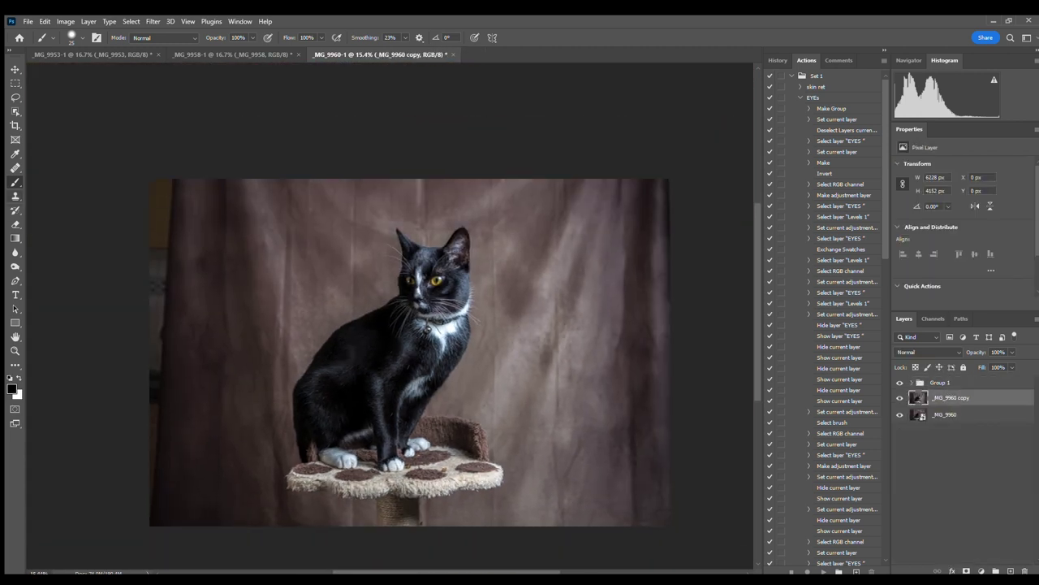
pyautogui.moveTo(159, 187); pyautogui.dragTo(276, 213)
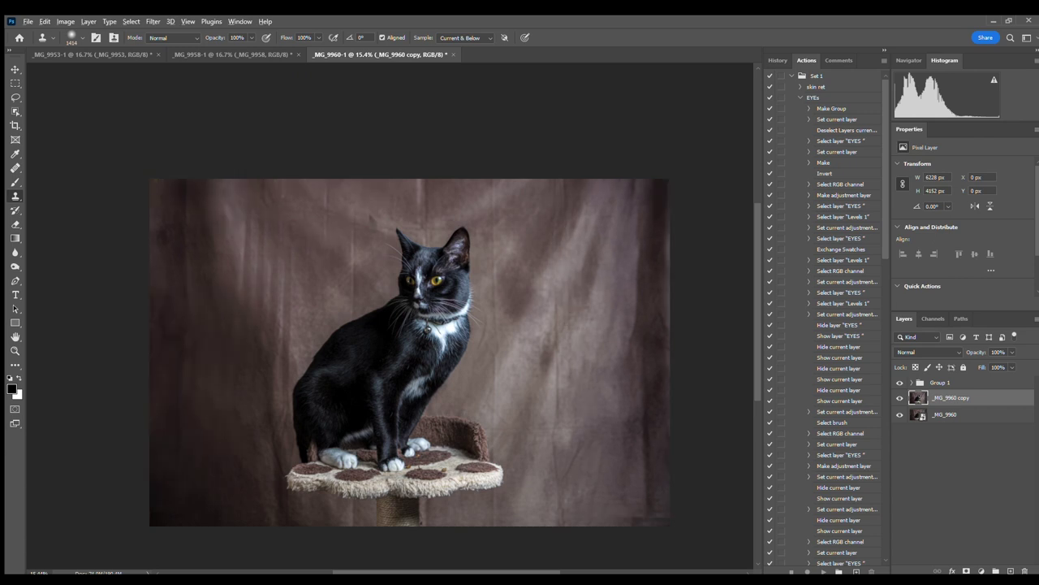
pyautogui.scroll(5, 520, 187)
# Switch to the Healing Brush and survey the backdrop near the ears for blemishes.
pyautogui.press('b')
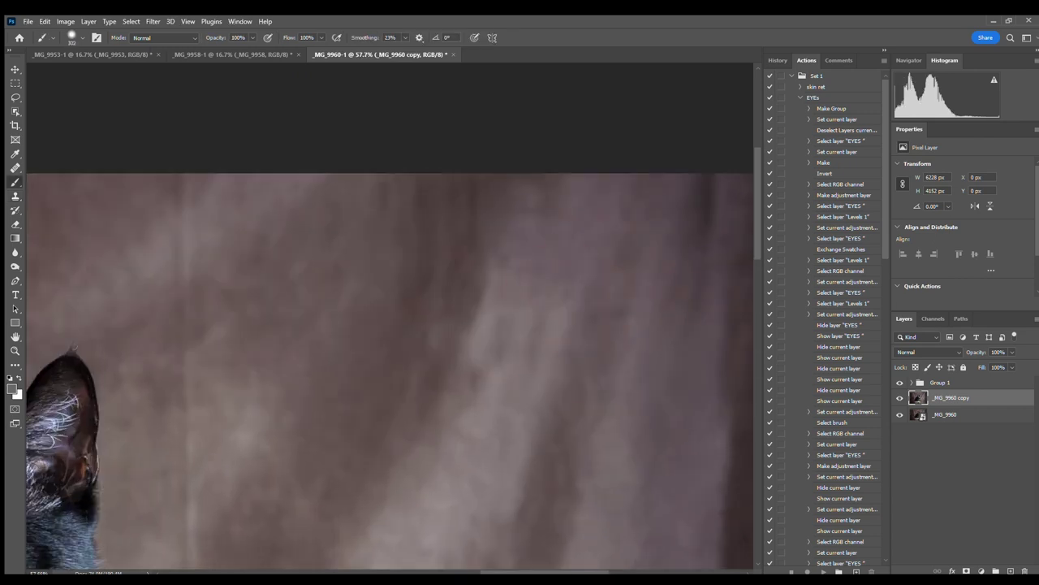
pyautogui.press('j')
pyautogui.scroll(-2, 406, 160)
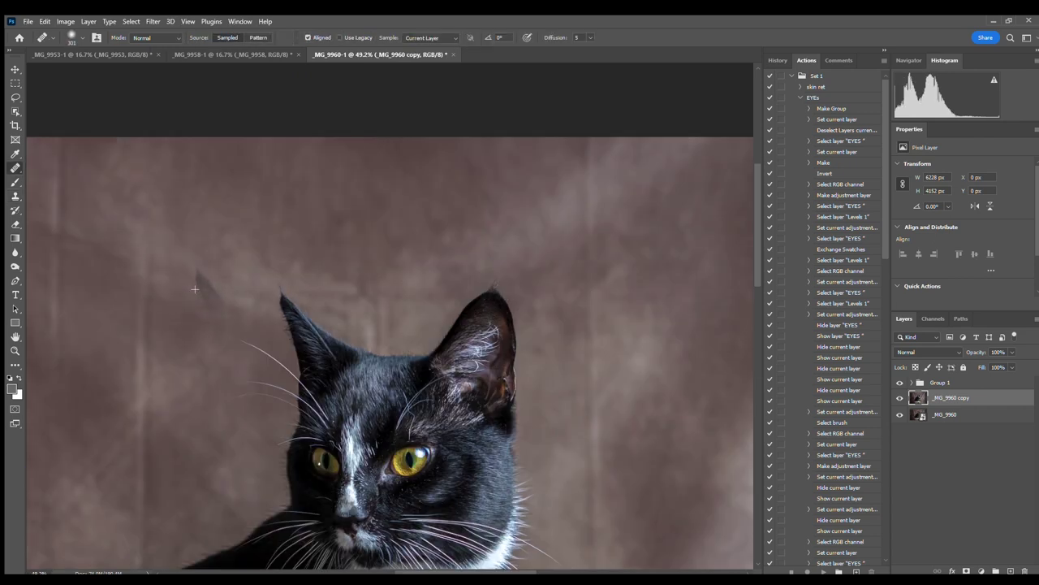
pyautogui.scroll(-3, 76, 376)
pyautogui.scroll(5, 219, 340)
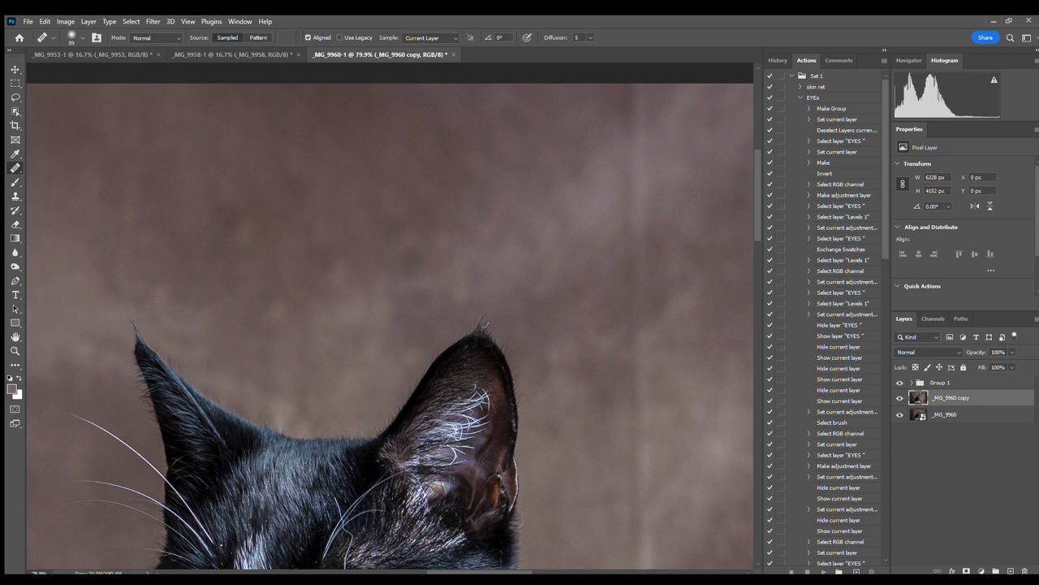
pyautogui.scroll(2, 390, 325)
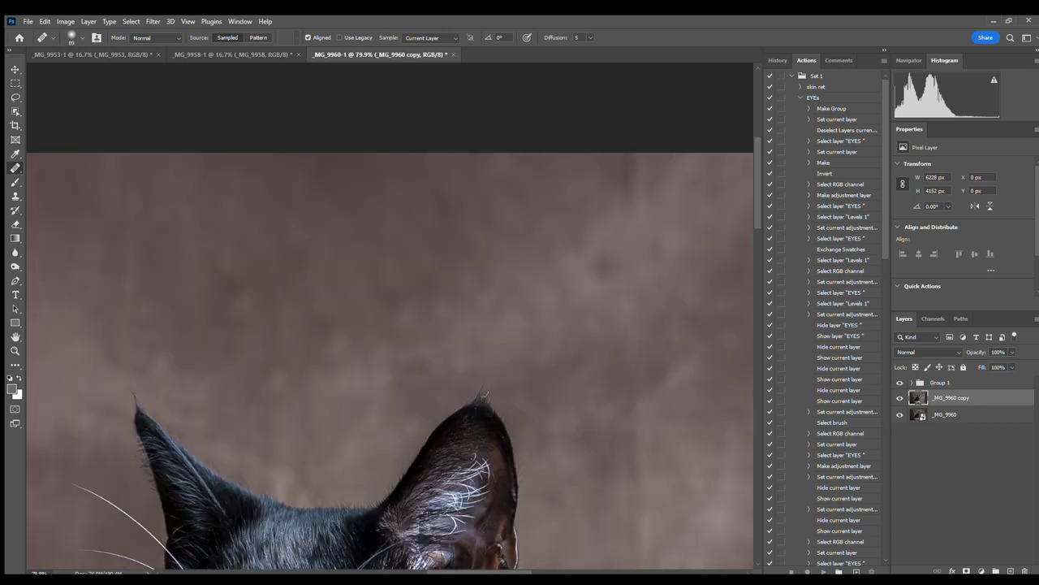
pyautogui.scroll(-2, 389, 325)
pyautogui.scroll(-3, 390, 325)
pyautogui.scroll(-3, 390, 317)
pyautogui.scroll(-1, 390, 317)
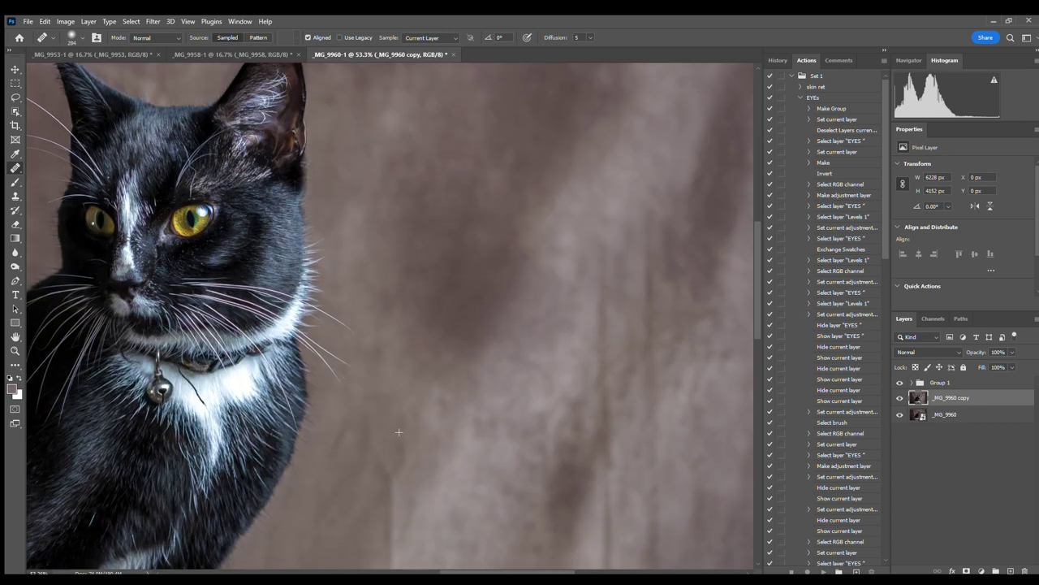
pyautogui.hscroll(5, 390, 317)
pyautogui.scroll(5, 390, 316)
pyautogui.scroll(-1, 599, 420)
pyautogui.scroll(-2, 599, 420)
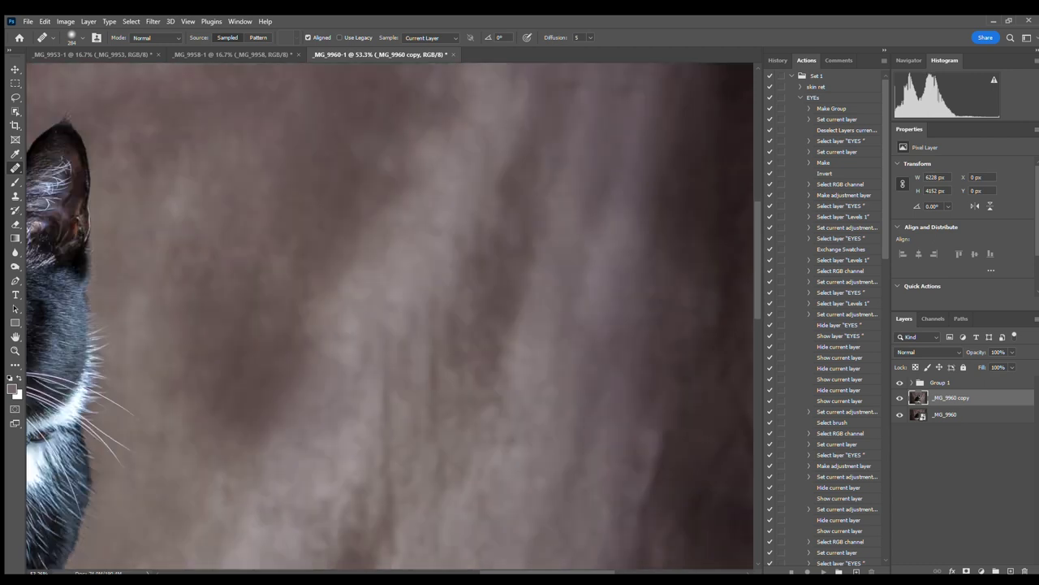
pyautogui.scroll(-1, 511, 398)
pyautogui.scroll(-1, 512, 398)
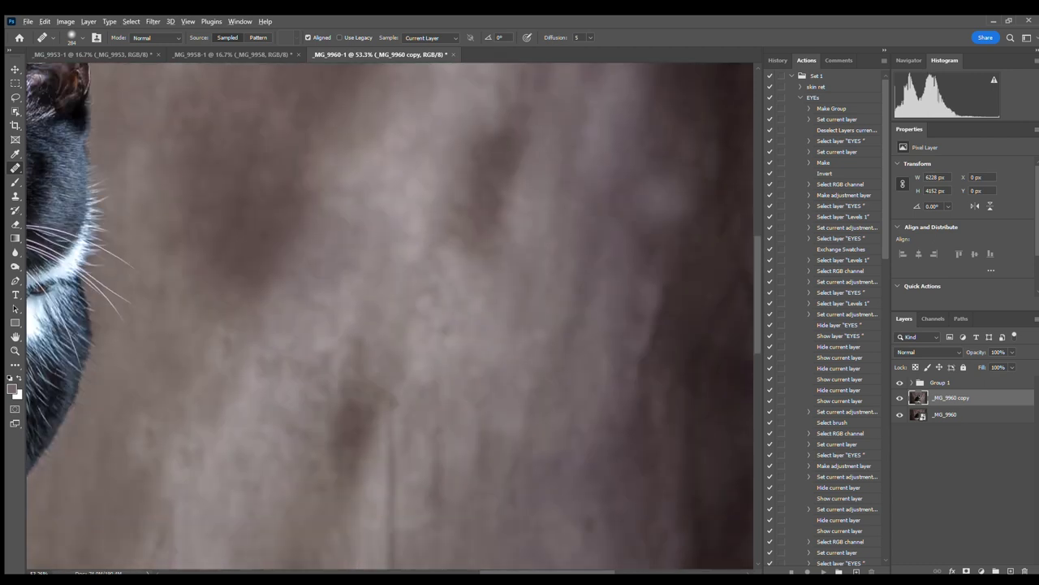
pyautogui.scroll(-3, 512, 398)
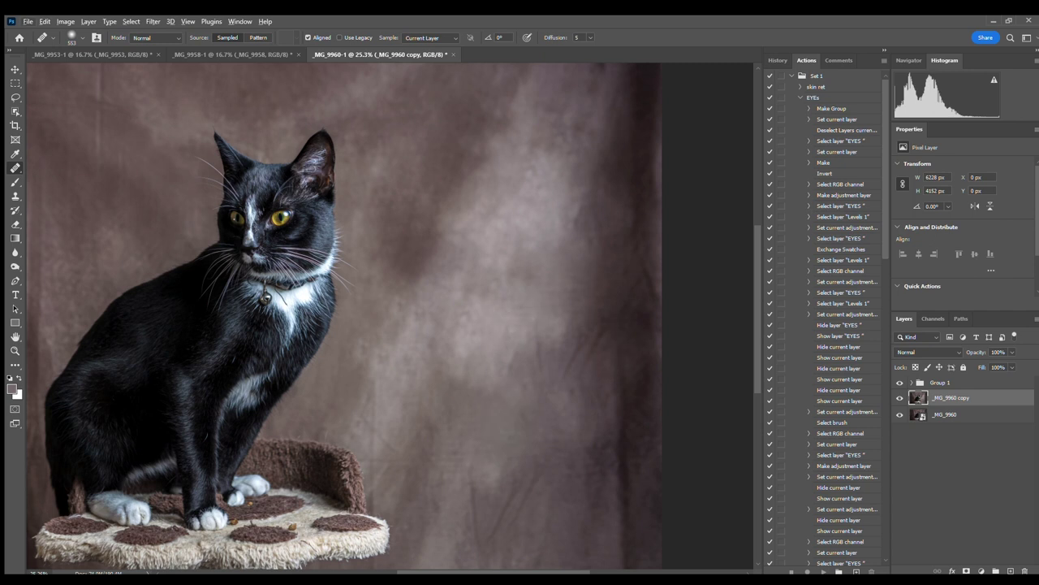
# Heal a dark streak and a leftover dark spot in the backdrop.
pyautogui.scroll(3, 520, 333)
pyautogui.scroll(-1, 424, 375)
pyautogui.scroll(-1, 430, 425)
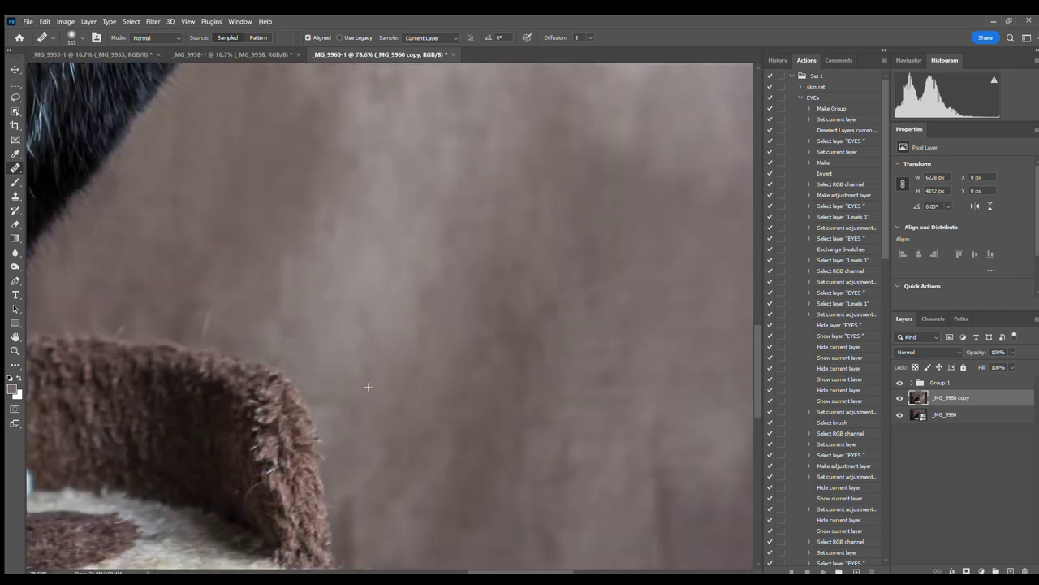
pyautogui.scroll(-2, 365, 371)
pyautogui.scroll(-1, 455, 389)
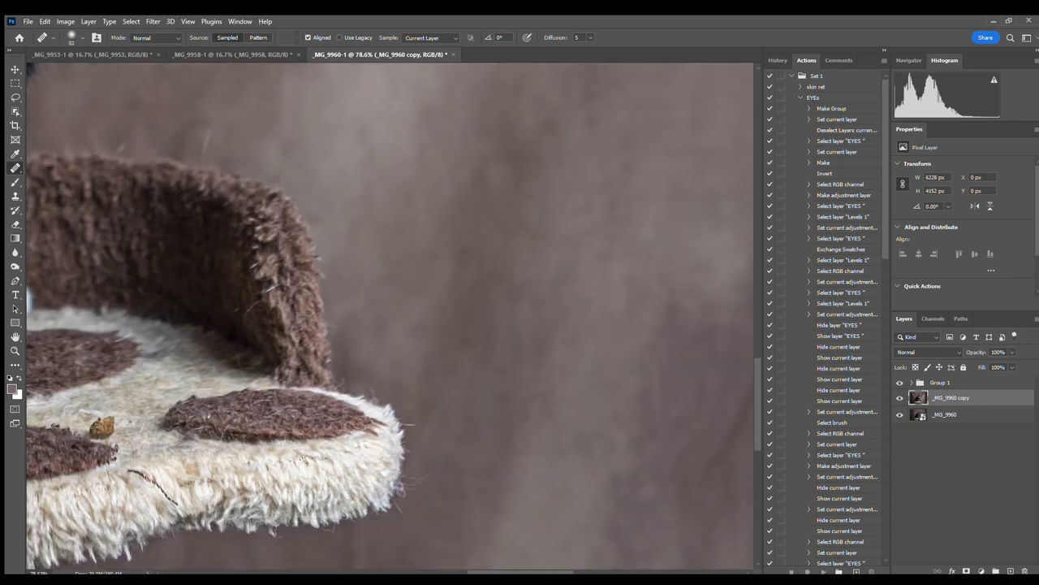
pyautogui.scroll(-2, 454, 390)
pyautogui.hscroll(3, 454, 390)
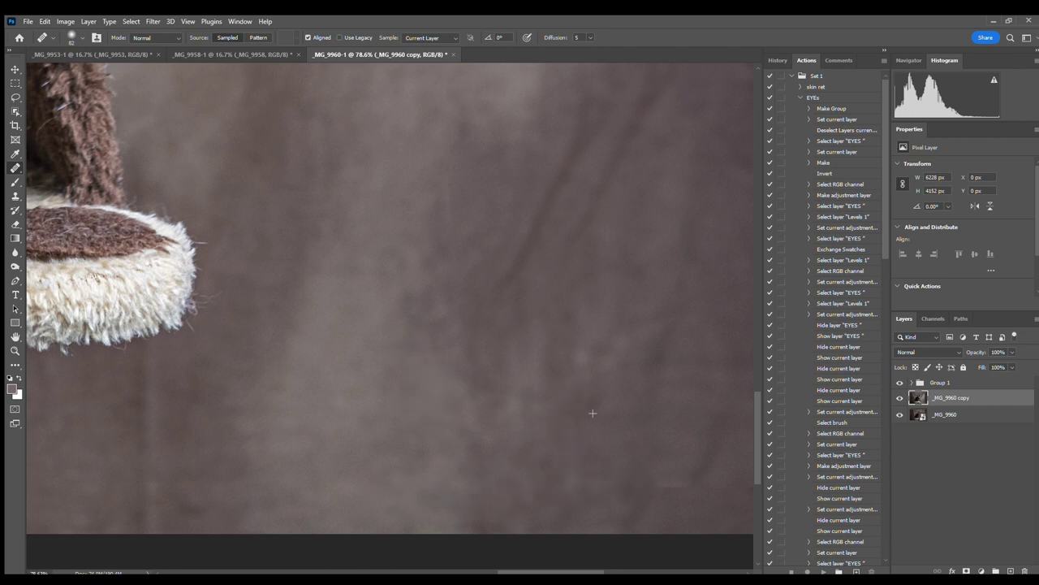
pyautogui.hscroll(5, 592, 412)
pyautogui.hscroll(2, 322, 406)
pyautogui.scroll(-1, 322, 406)
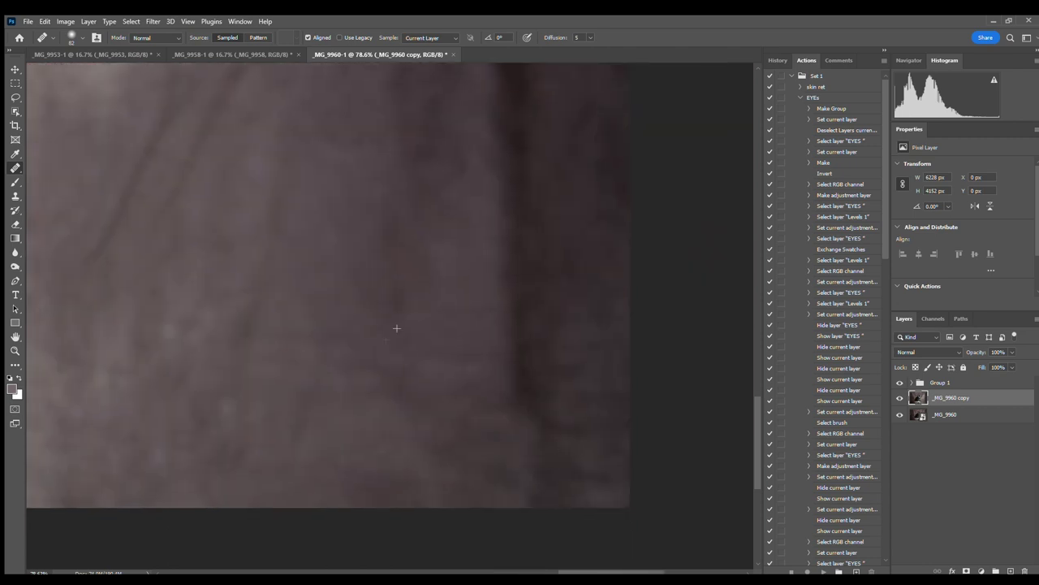
pyautogui.scroll(2, 325, 347)
pyautogui.scroll(1, 122, 346)
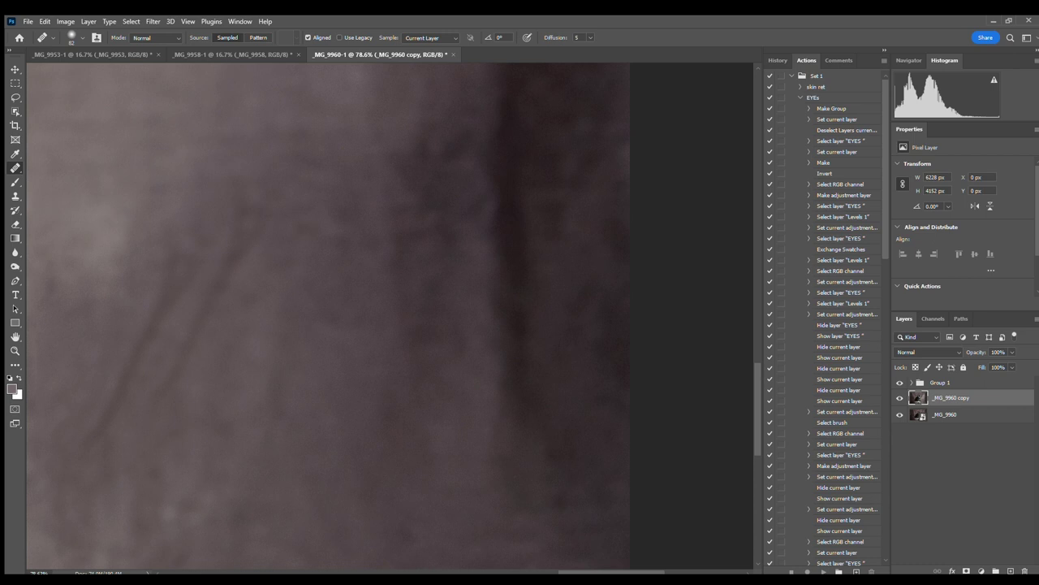
pyautogui.scroll(1, 420, 353)
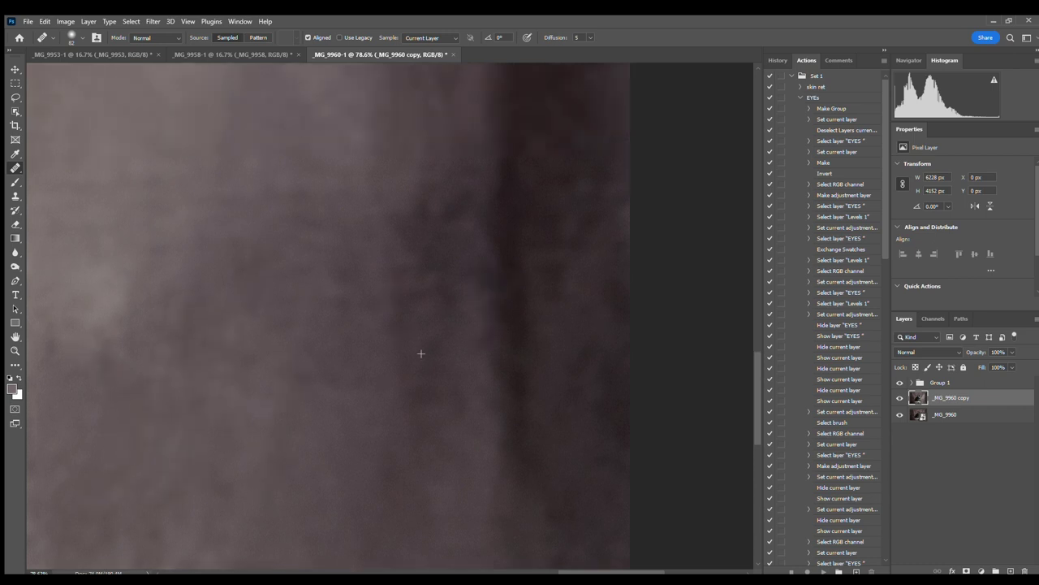
pyautogui.scroll(2, 305, 212)
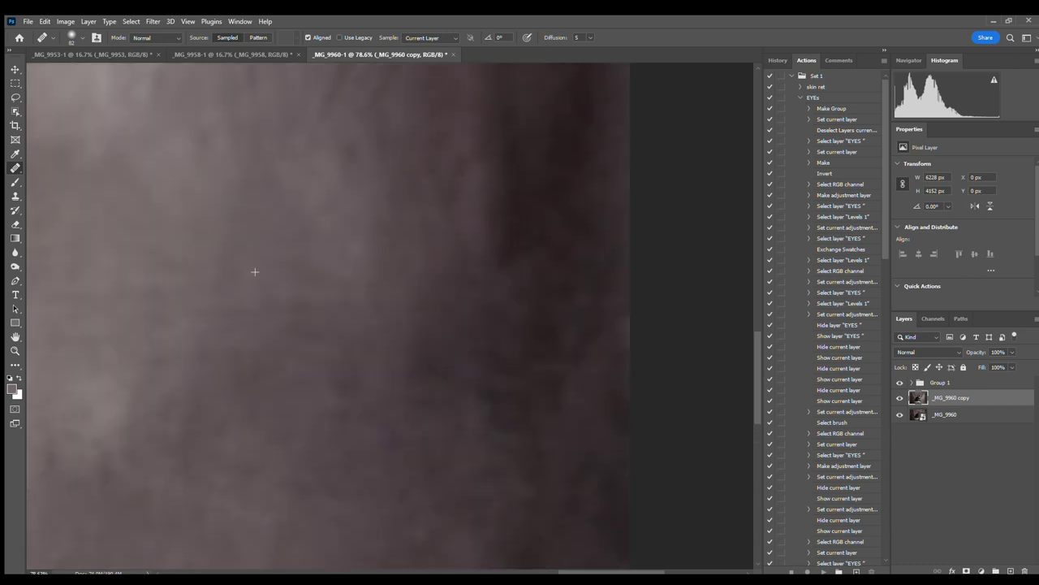
pyautogui.scroll(1, 252, 244)
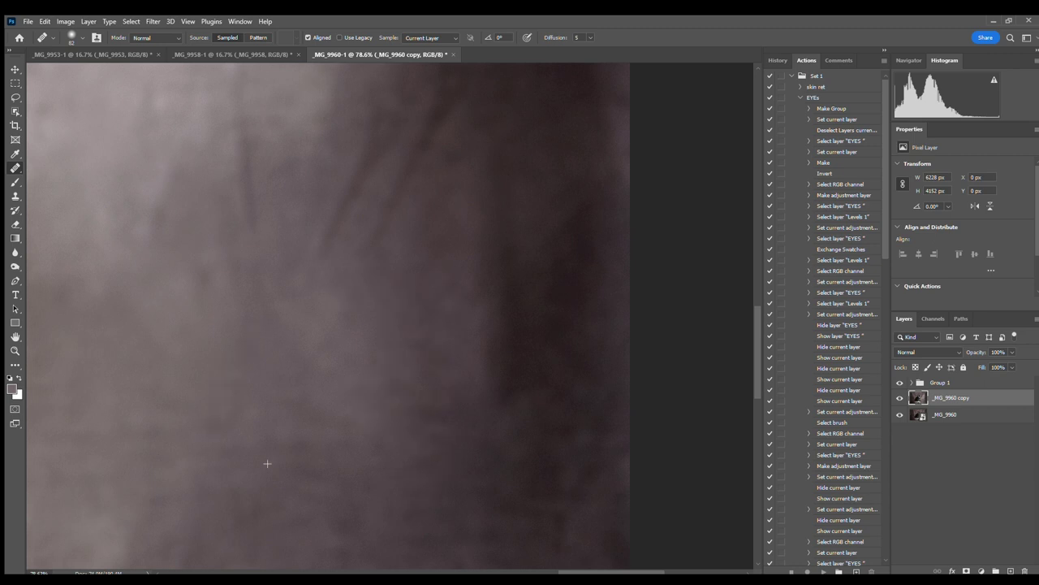
pyautogui.moveTo(494, 379); pyautogui.dragTo(512, 341)
pyautogui.click(552, 377)
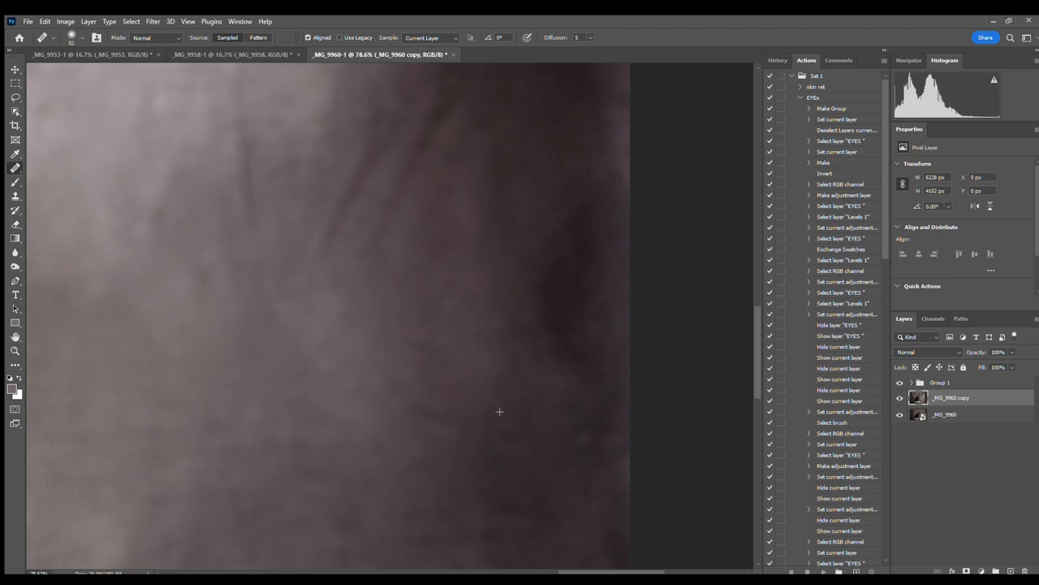
# Smooth away the dark diagonal backdrop streaks and a small nearby spot.
pyautogui.scroll(1, 500, 412)
pyautogui.scroll(-1, 476, 394)
pyautogui.moveTo(380, 359); pyautogui.dragTo(343, 427)
pyautogui.moveTo(442, 328); pyautogui.dragTo(396, 419)
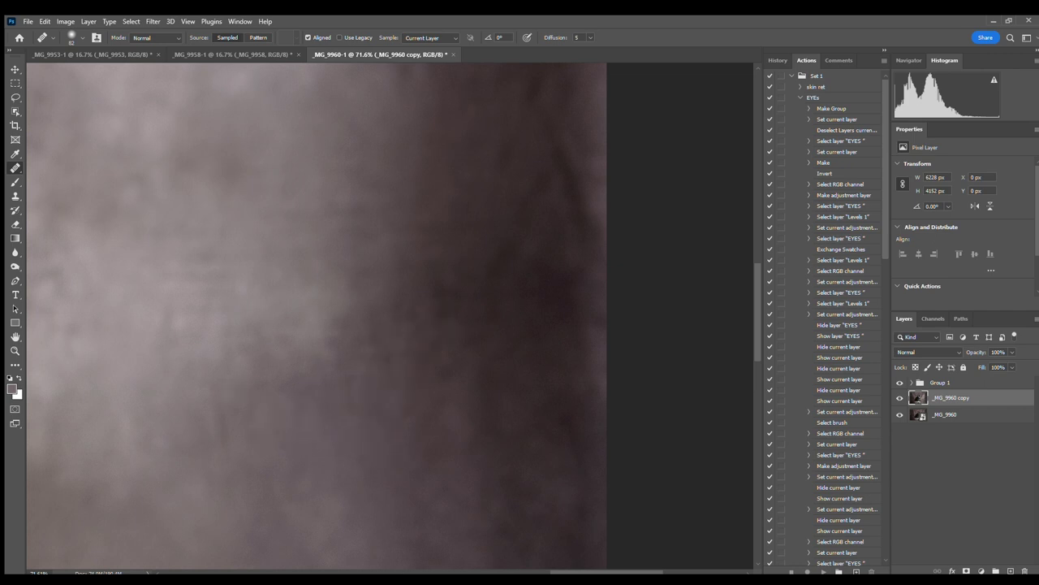
pyautogui.scroll(1, 382, 406)
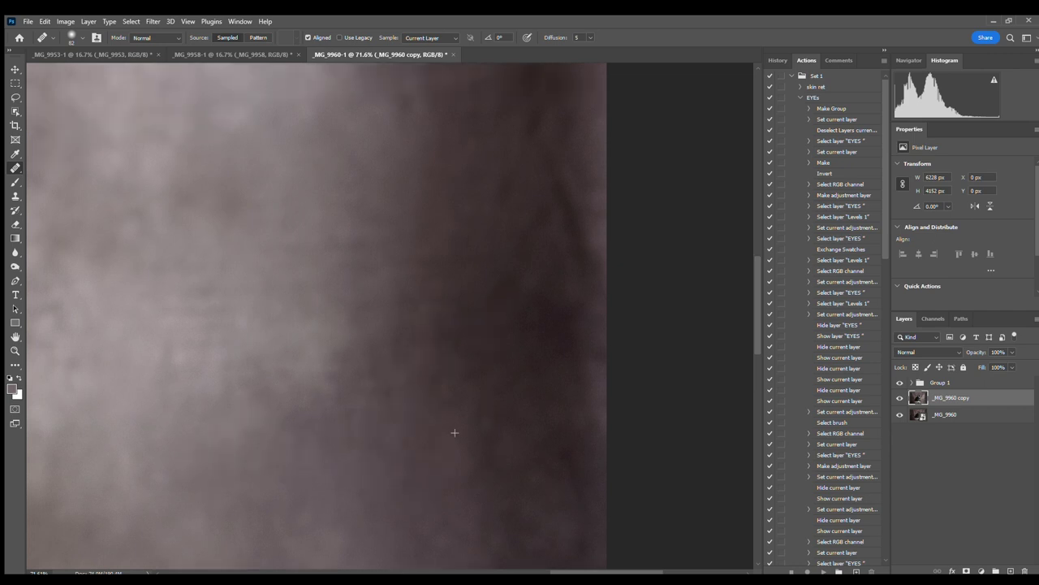
pyautogui.scroll(1, 455, 433)
pyautogui.scroll(1, 480, 413)
pyautogui.click(528, 367)
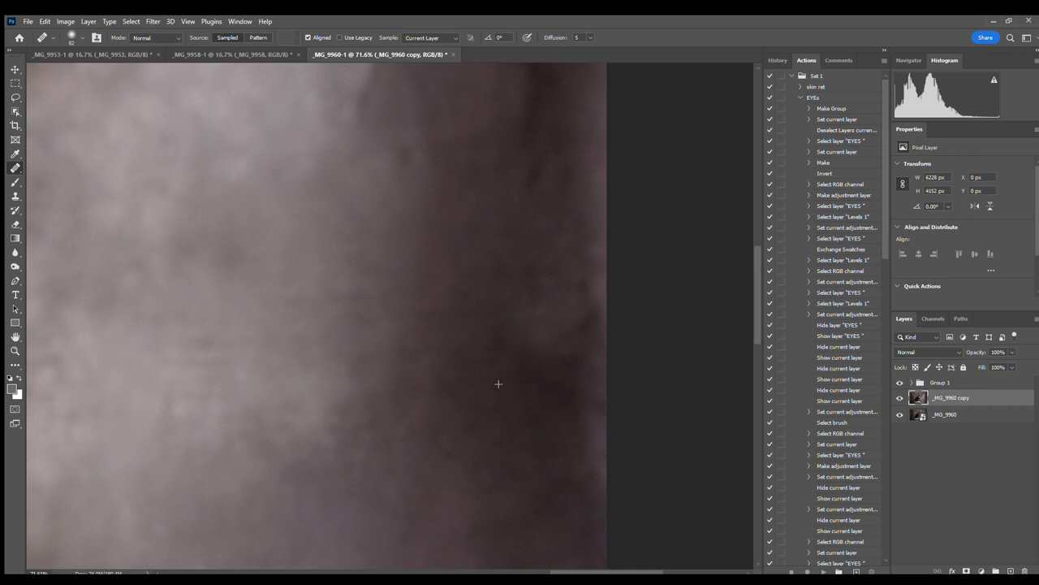
# Heal the light vertical streak and a spot on the backdrop beside the cat's head.
pyautogui.scroll(1, 501, 400)
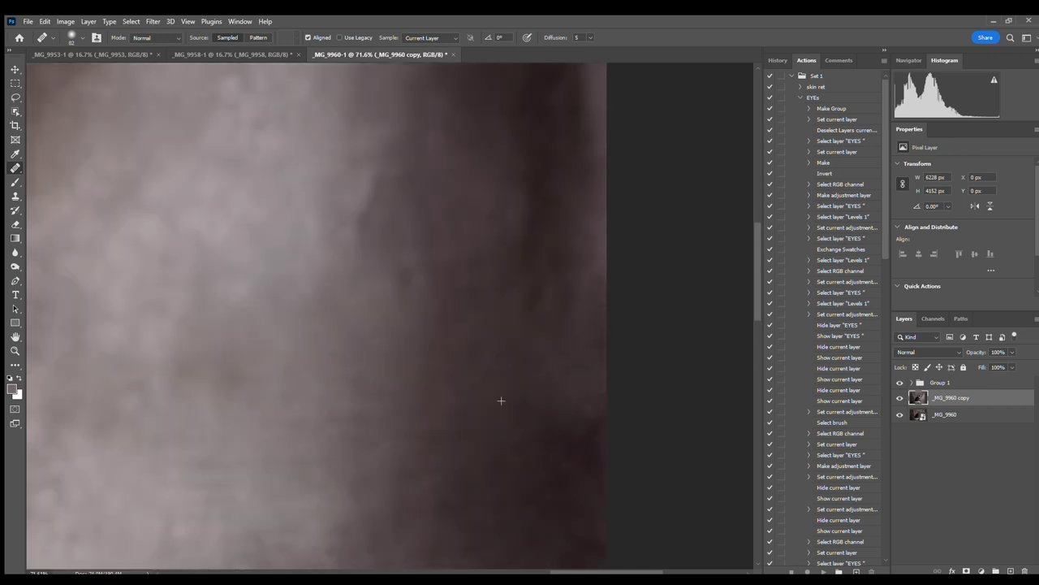
pyautogui.scroll(1, 501, 400)
pyautogui.scroll(1, 499, 365)
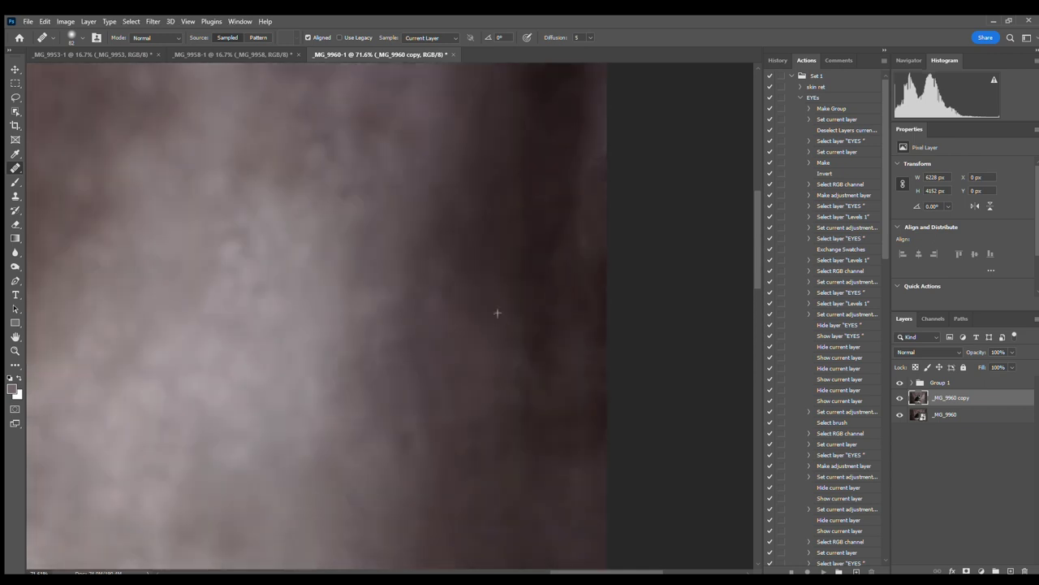
pyautogui.scroll(1, 495, 315)
pyautogui.scroll(1, 467, 244)
pyautogui.scroll(1, 431, 268)
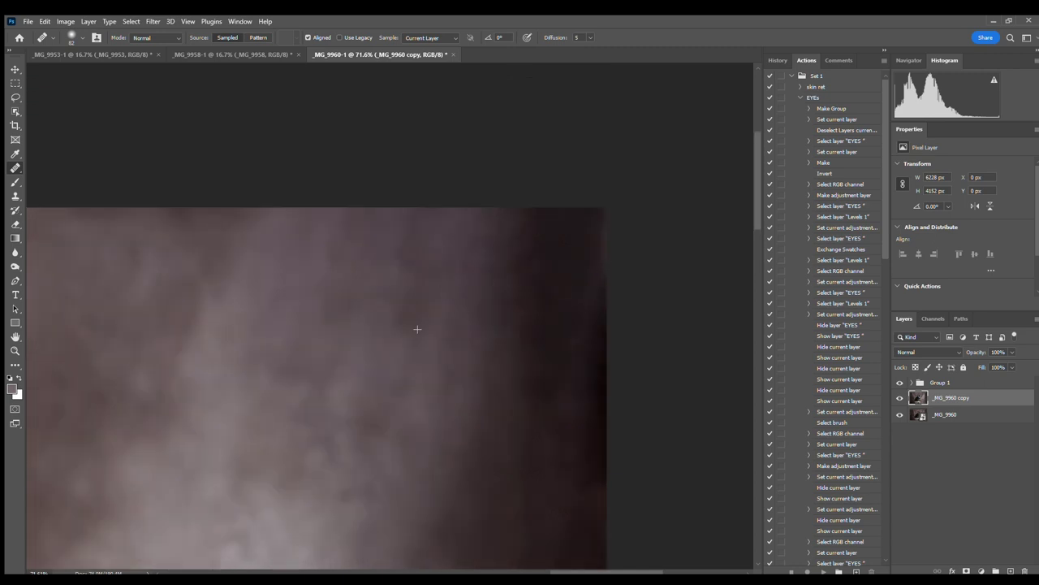
pyautogui.scroll(-5, 417, 329)
pyautogui.scroll(4, 382, 400)
pyautogui.moveTo(429, 369); pyautogui.dragTo(430, 210)
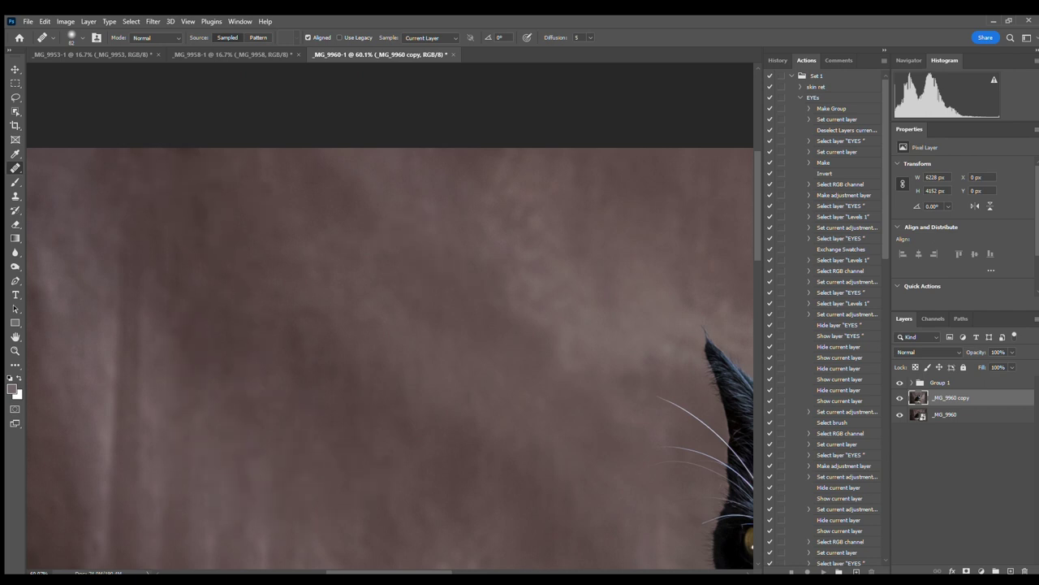
pyautogui.scroll(-3, 176, 273)
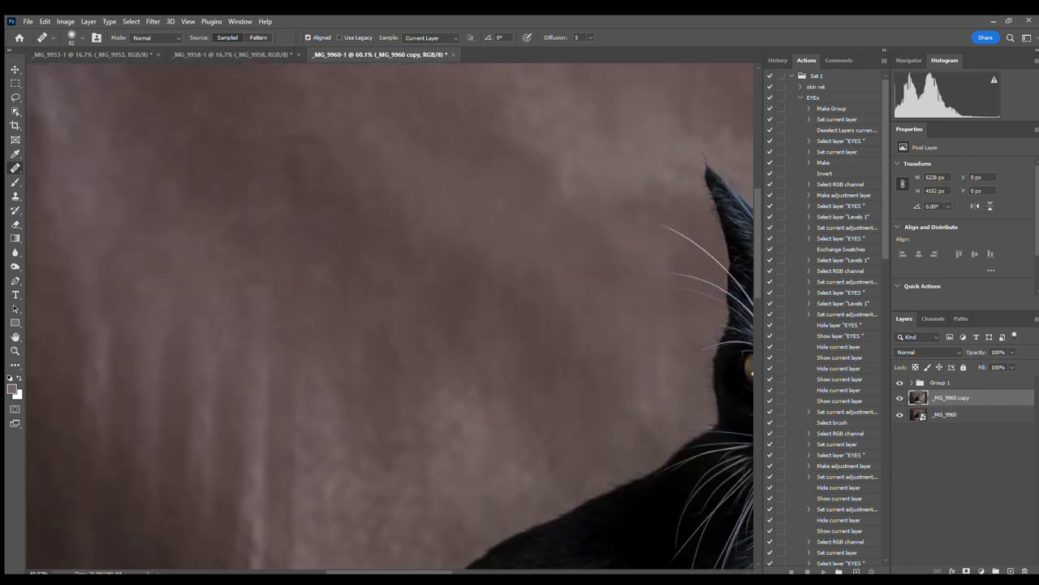
pyautogui.click(607, 336)
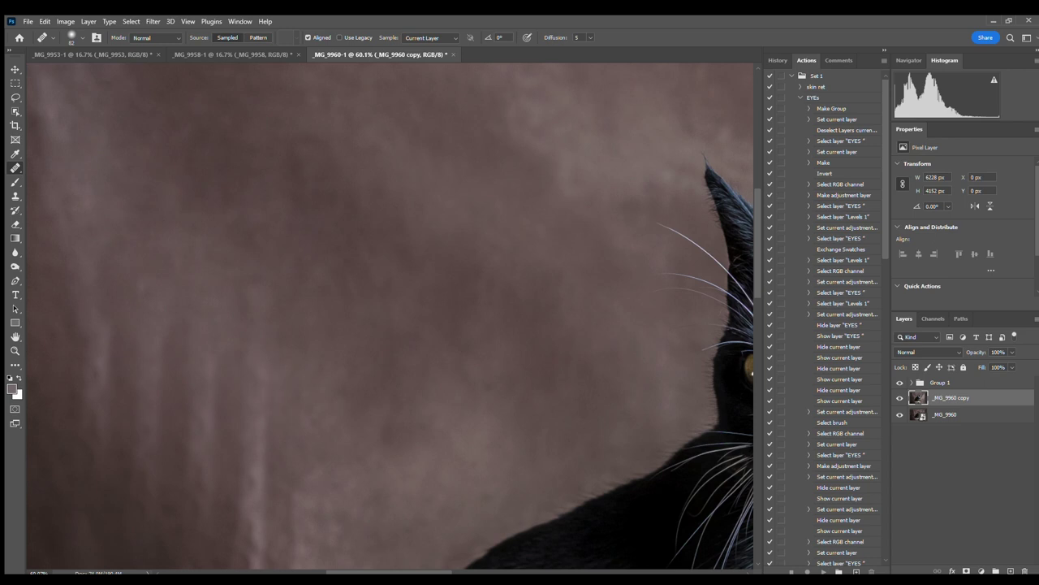
# Heal the remaining light strips, the bright diagonal streak and a small spot near the top-left.
pyautogui.moveTo(261, 392); pyautogui.dragTo(255, 547)
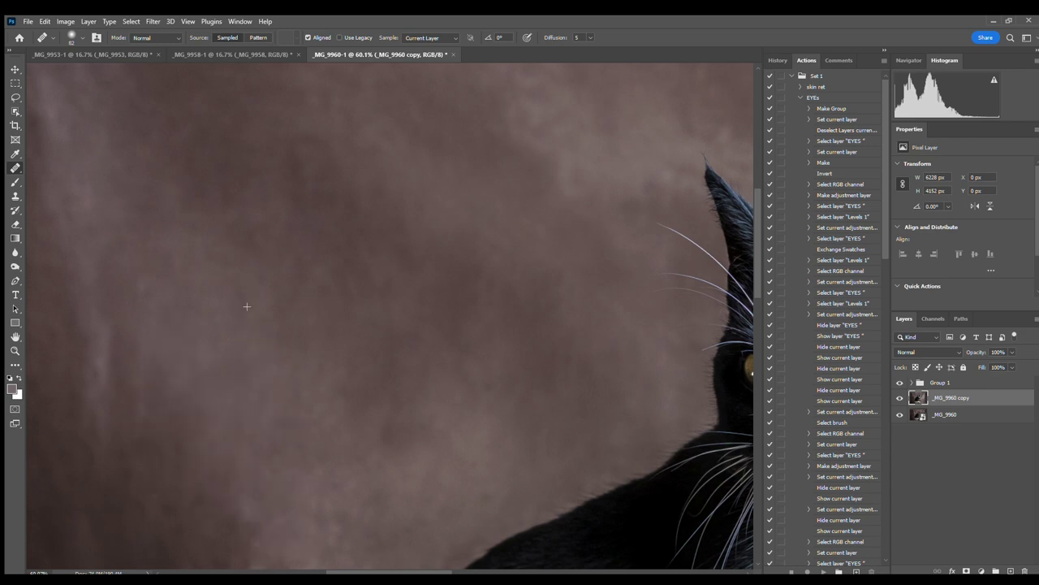
pyautogui.scroll(1, 453, 281)
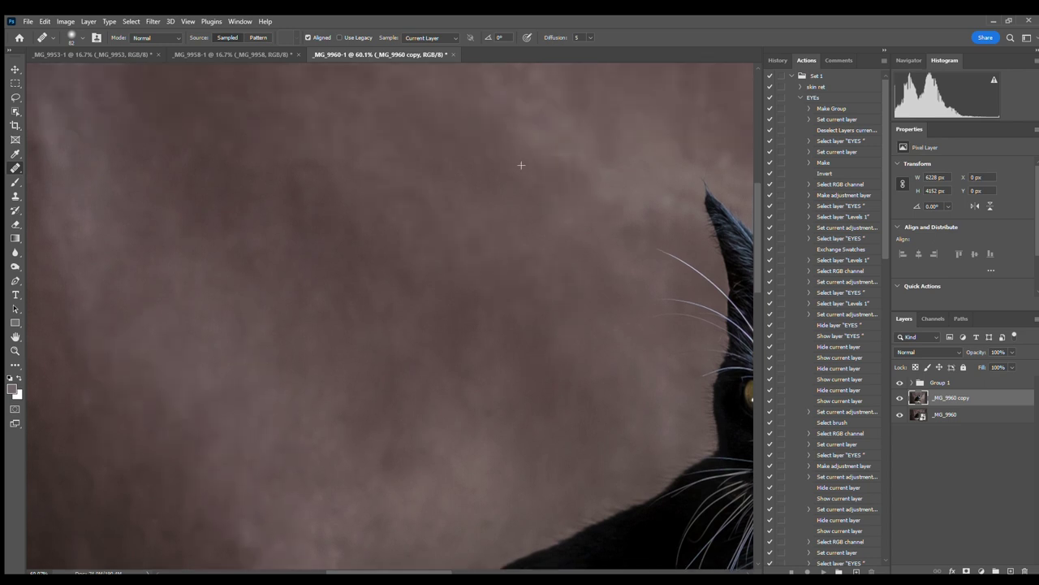
pyautogui.moveTo(520, 164); pyautogui.dragTo(258, 115)
pyautogui.moveTo(155, 431); pyautogui.dragTo(155, 471)
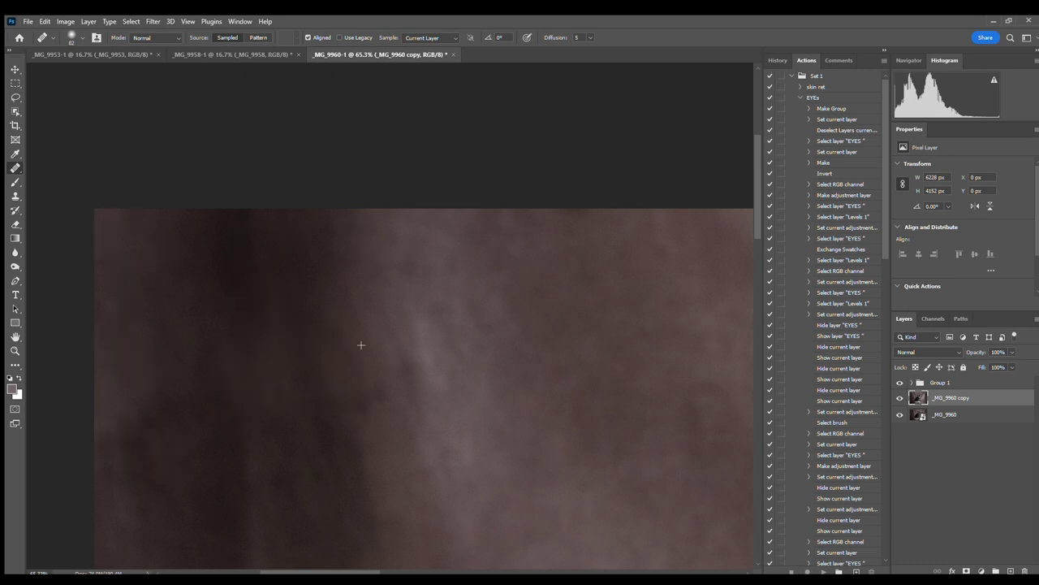
pyautogui.scroll(-3, 423, 325)
pyautogui.moveTo(452, 287); pyautogui.dragTo(418, 247)
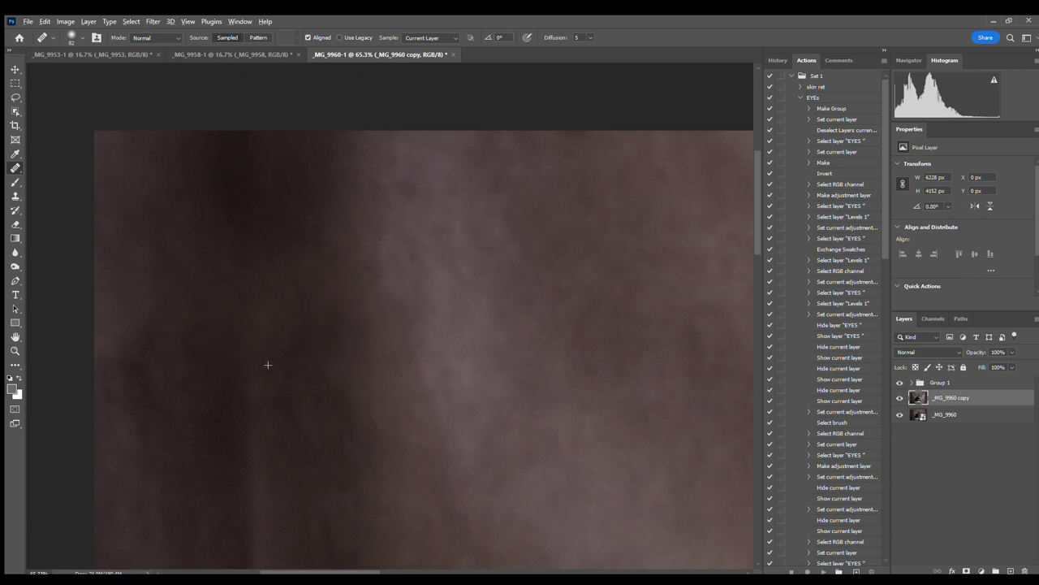
pyautogui.scroll(-3, 268, 365)
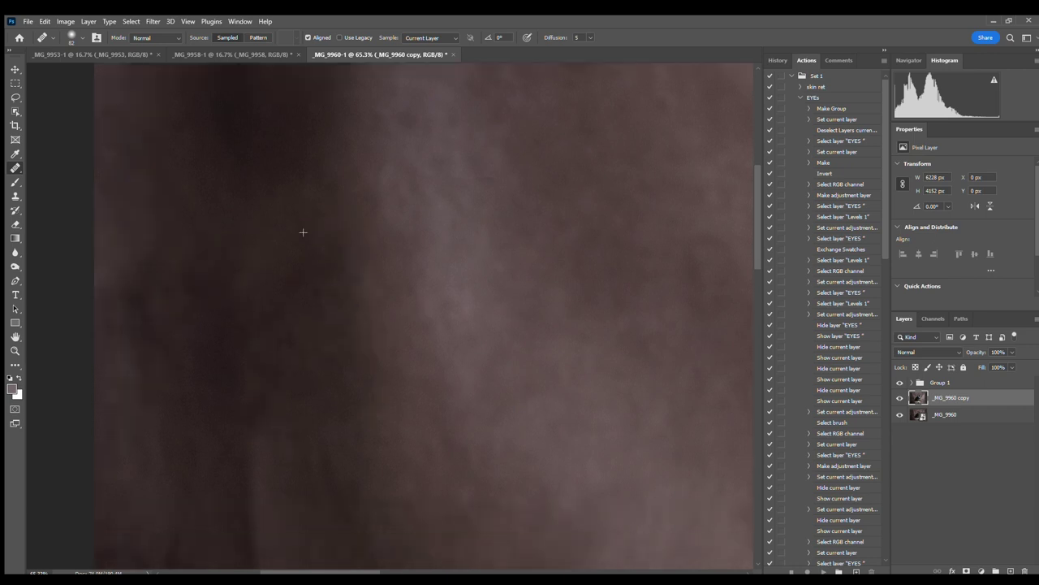
pyautogui.scroll(-1, 303, 232)
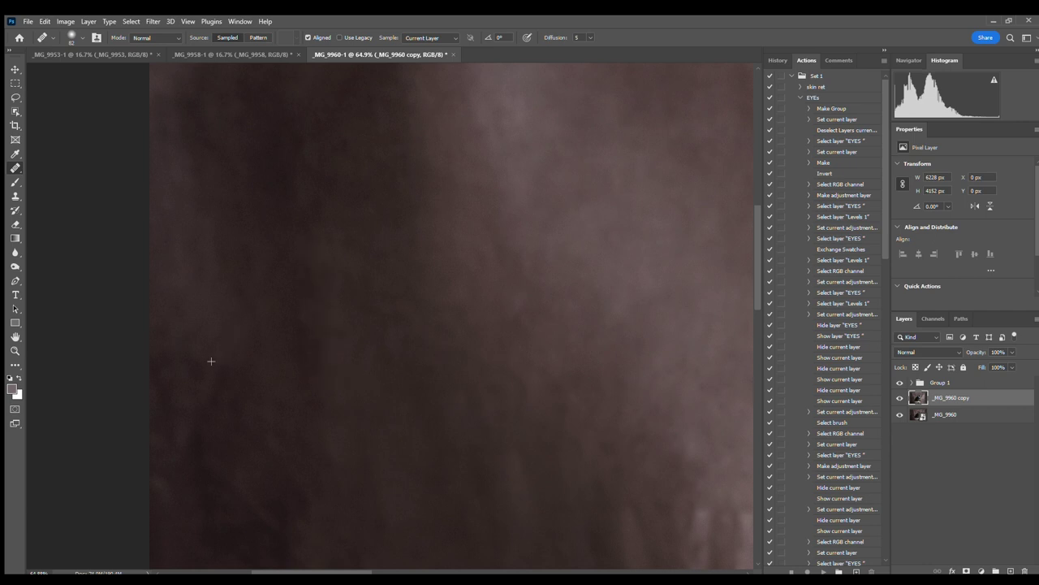
pyautogui.click(299, 346)
# Zoom in on the cat perch and heal a rough patch of its fur.
pyautogui.scroll(-5, 355, 432)
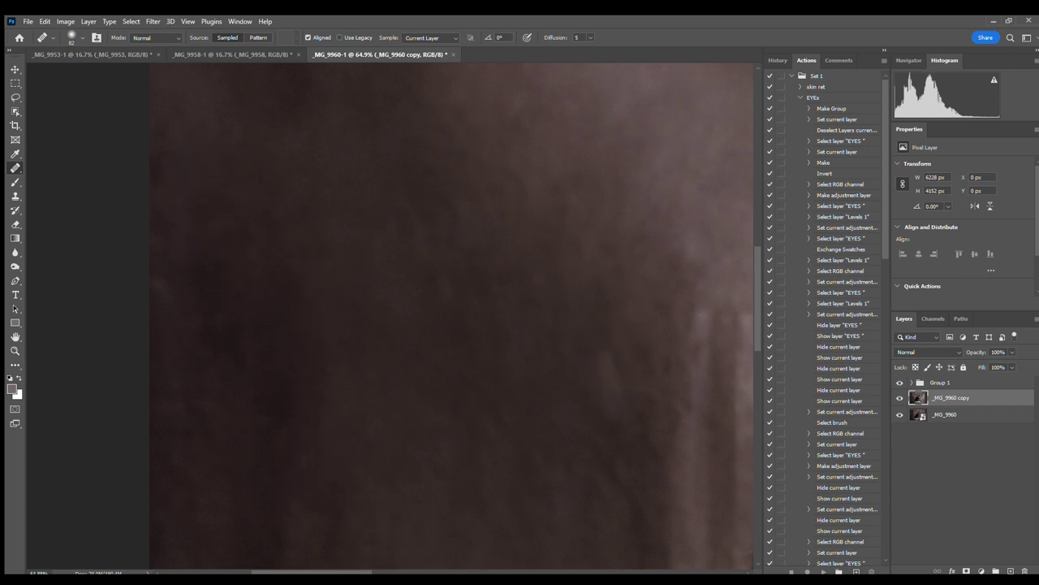
pyautogui.scroll(-5, 543, 402)
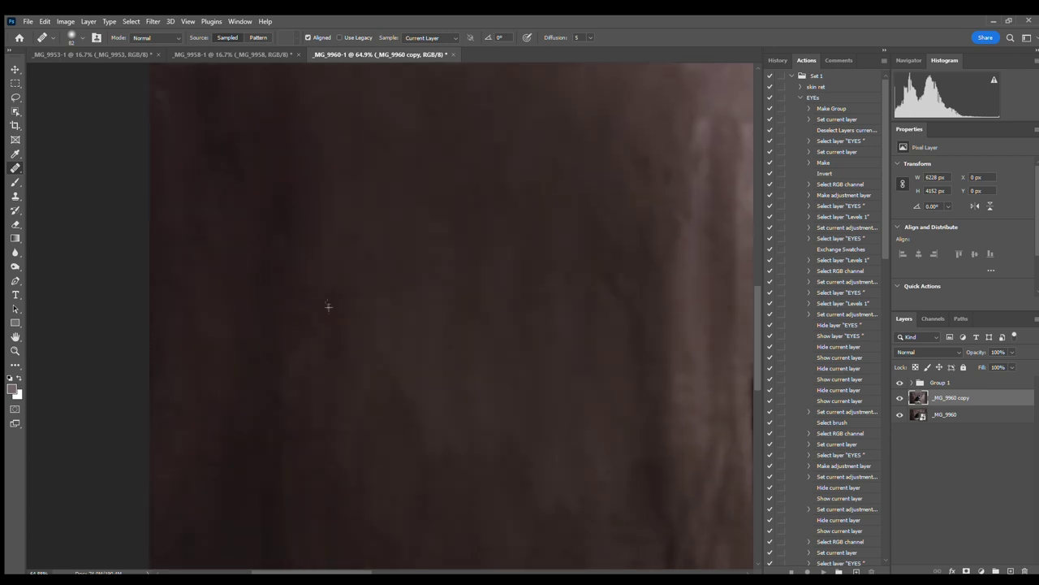
pyautogui.scroll(-5, 409, 367)
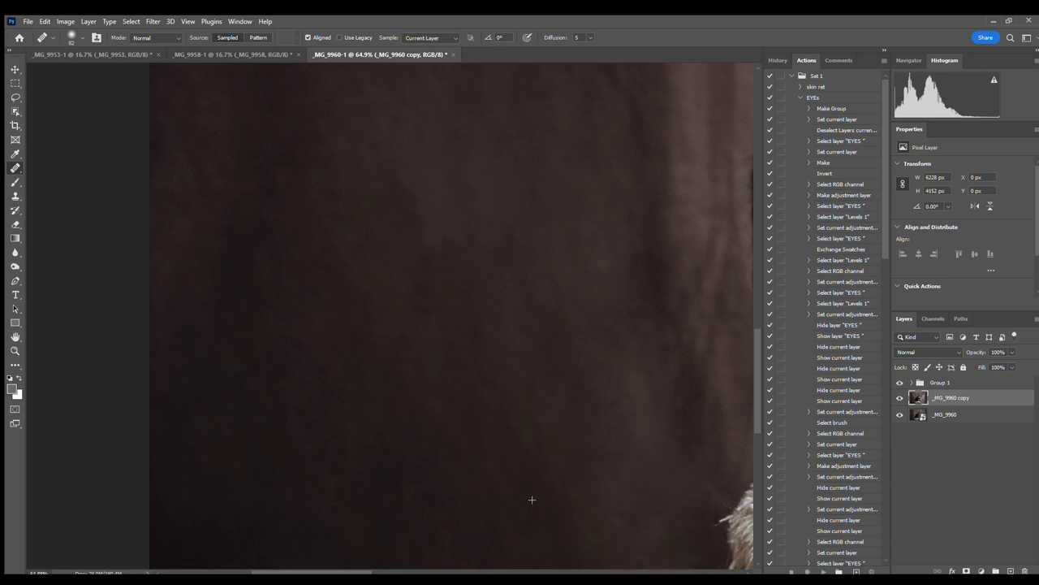
pyautogui.scroll(3, 398, 365)
pyautogui.hscroll(3, 398, 365)
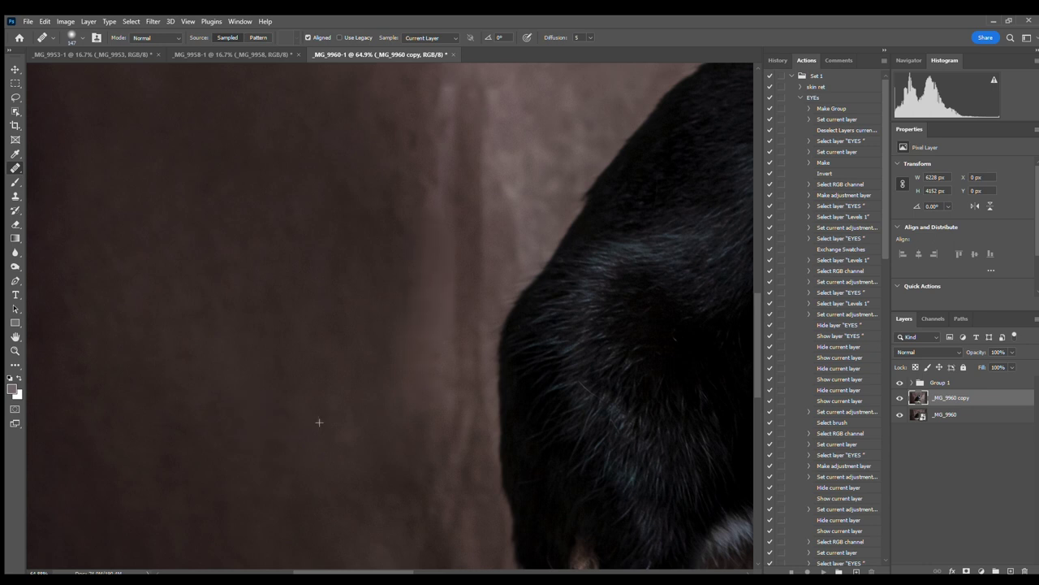
pyautogui.scroll(3, 318, 420)
pyautogui.scroll(-5, 318, 420)
pyautogui.scroll(5, 542, 426)
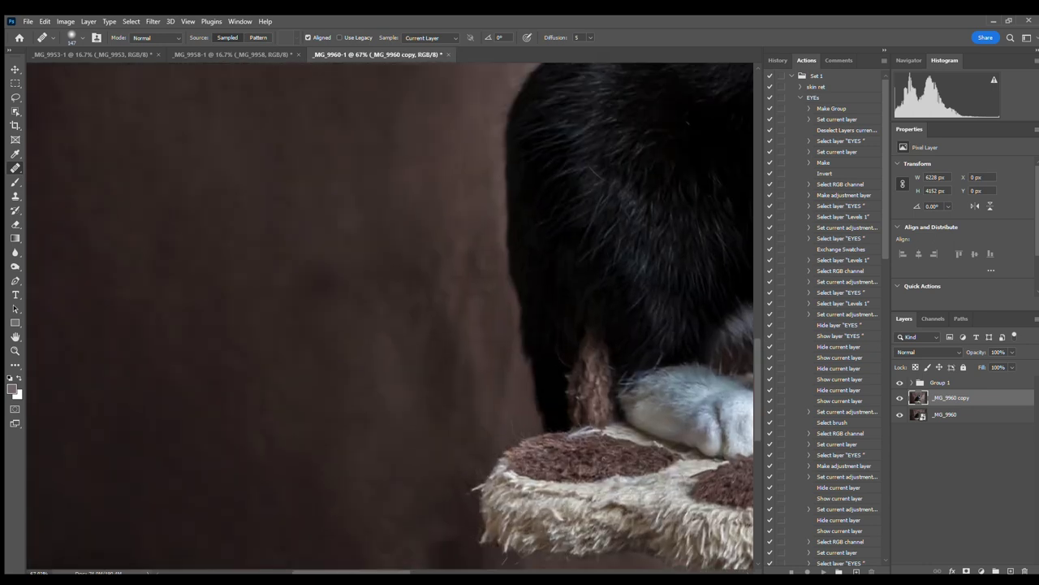
pyautogui.scroll(-3, 543, 426)
pyautogui.scroll(-2, 543, 426)
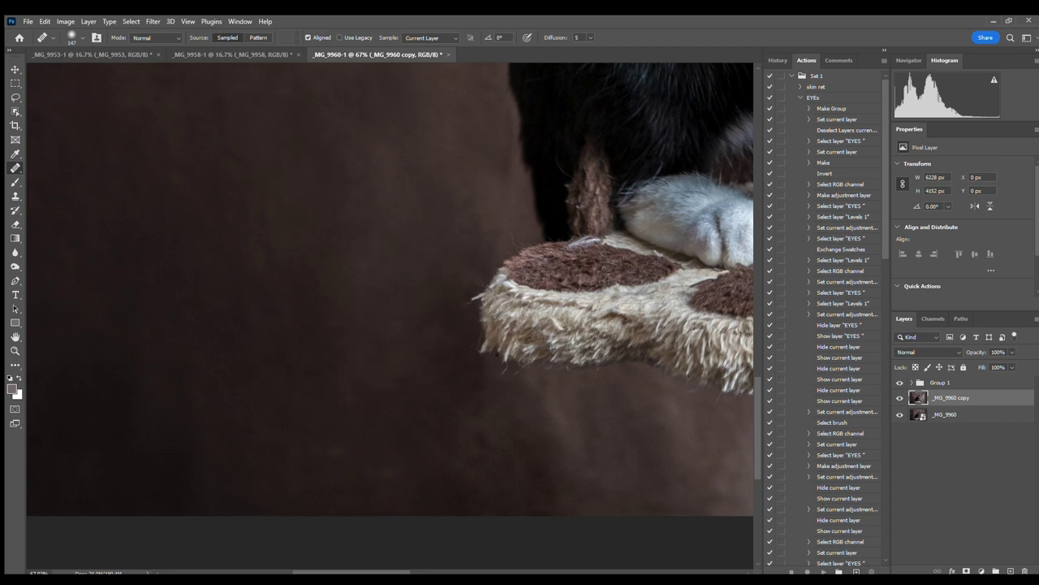
pyautogui.hscroll(5, 380, 475)
pyautogui.scroll(2, 380, 476)
pyautogui.click(354, 424)
# Heal a small spot on the backdrop below the perch and zoom back out.
pyautogui.hscroll(-3, 398, 430)
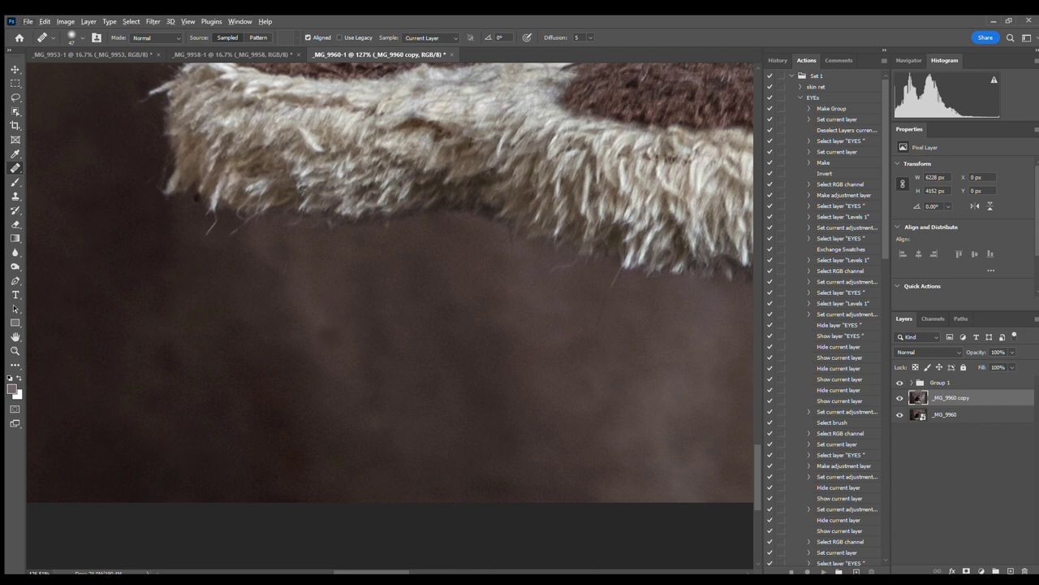
pyautogui.click(282, 424)
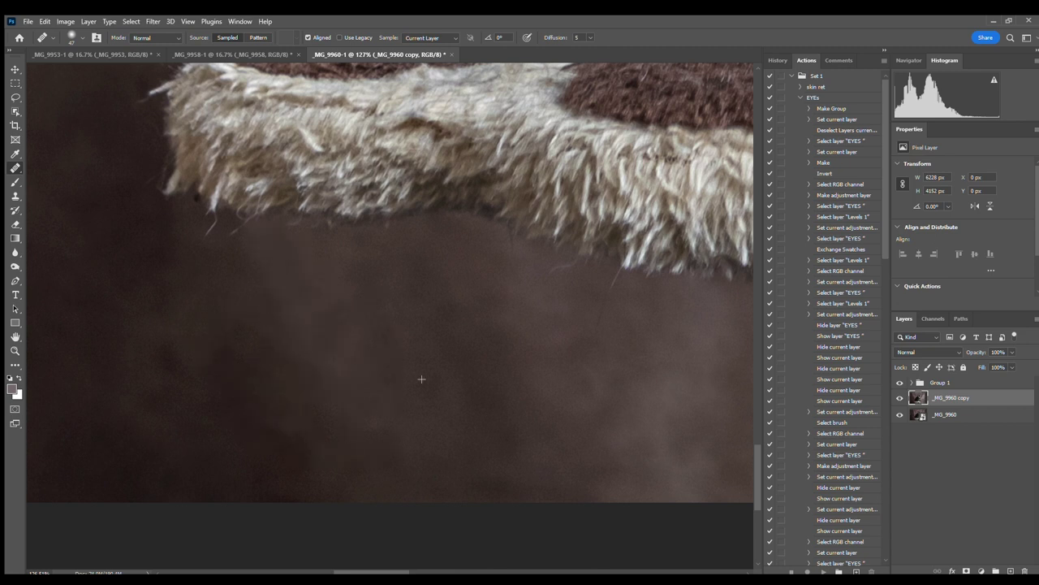
pyautogui.scroll(-3, 422, 378)
pyautogui.scroll(-5, 405, 389)
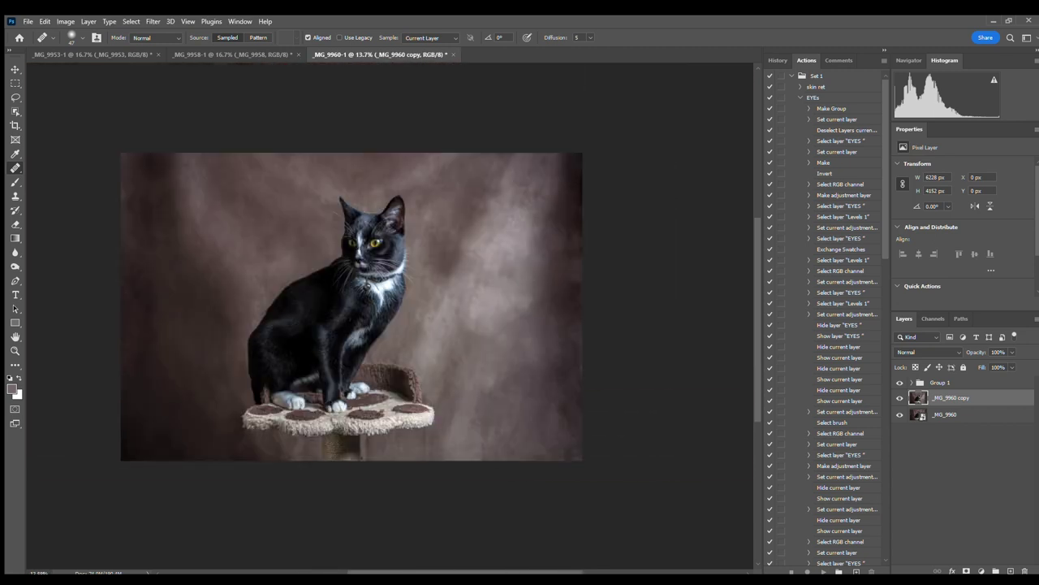
# Heal the bright streak in the backdrop to the right of the cat's head.
pyautogui.scroll(4, 446, 284)
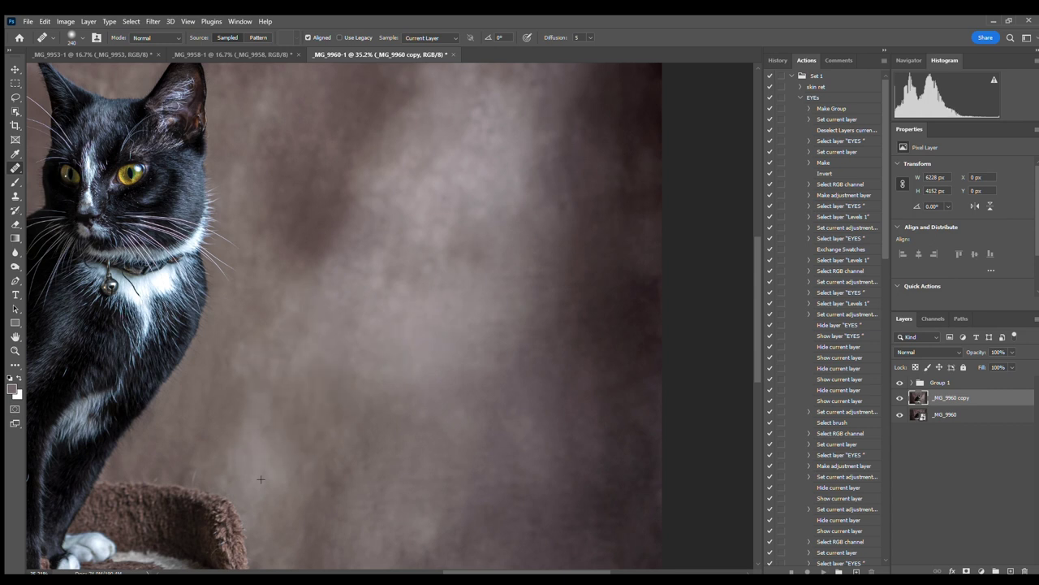
pyautogui.scroll(-1, 308, 382)
pyautogui.scroll(-3, 389, 344)
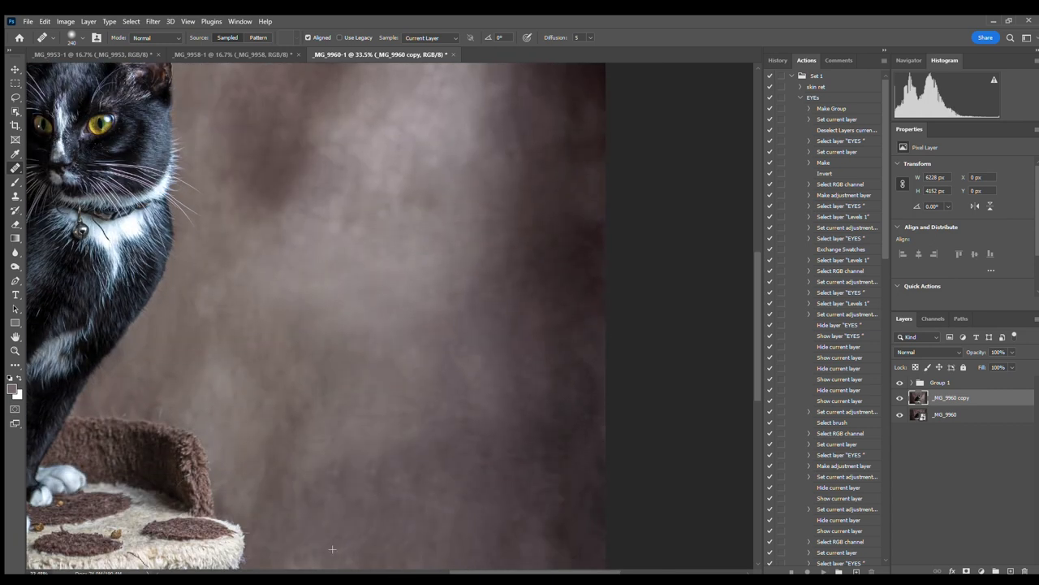
pyautogui.scroll(-5, 339, 509)
pyautogui.scroll(4, 483, 371)
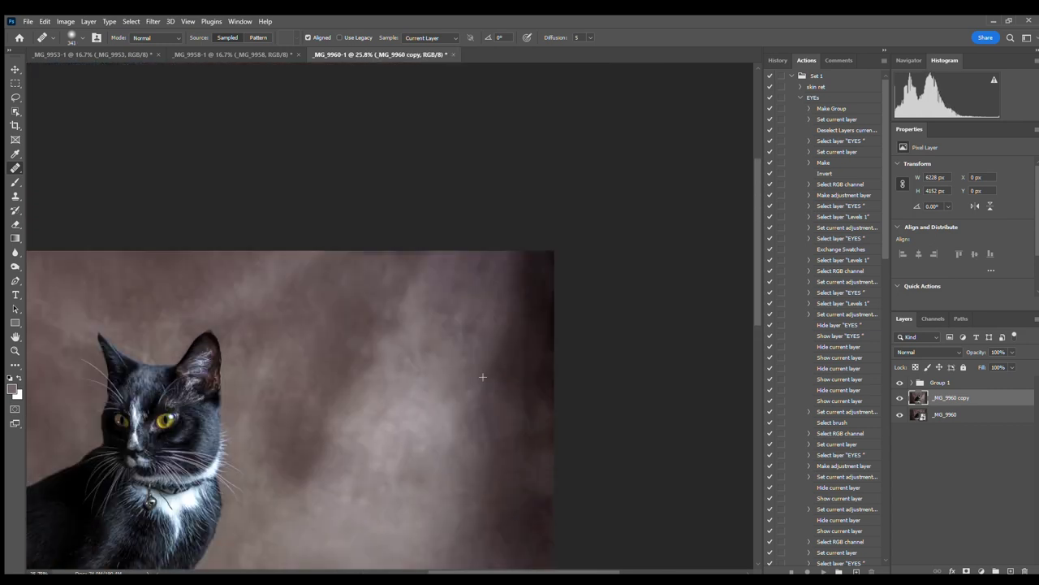
pyautogui.scroll(-5, 389, 439)
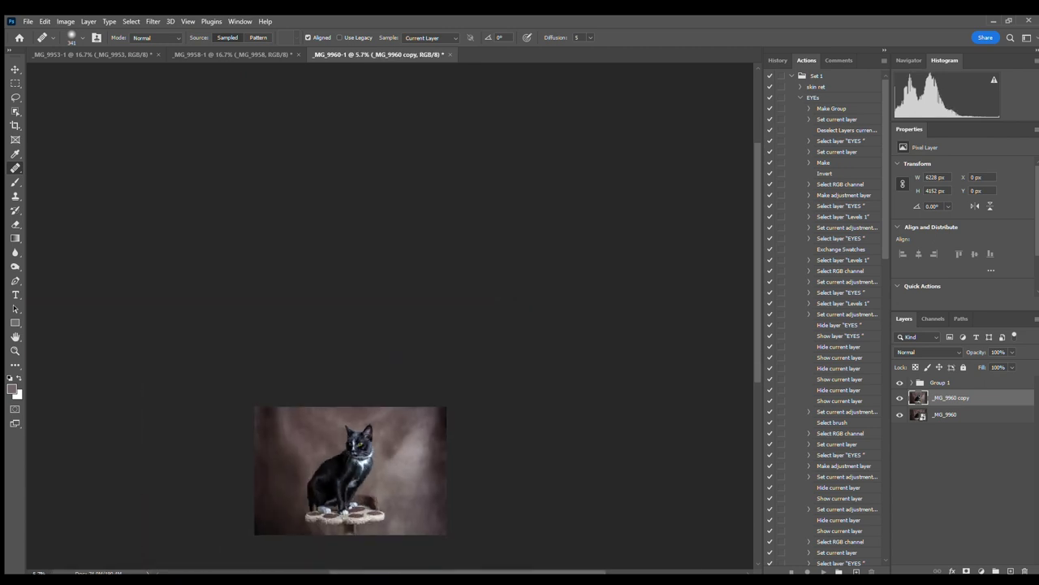
pyautogui.scroll(6, 382, 455)
pyautogui.moveTo(362, 286); pyautogui.dragTo(519, 333)
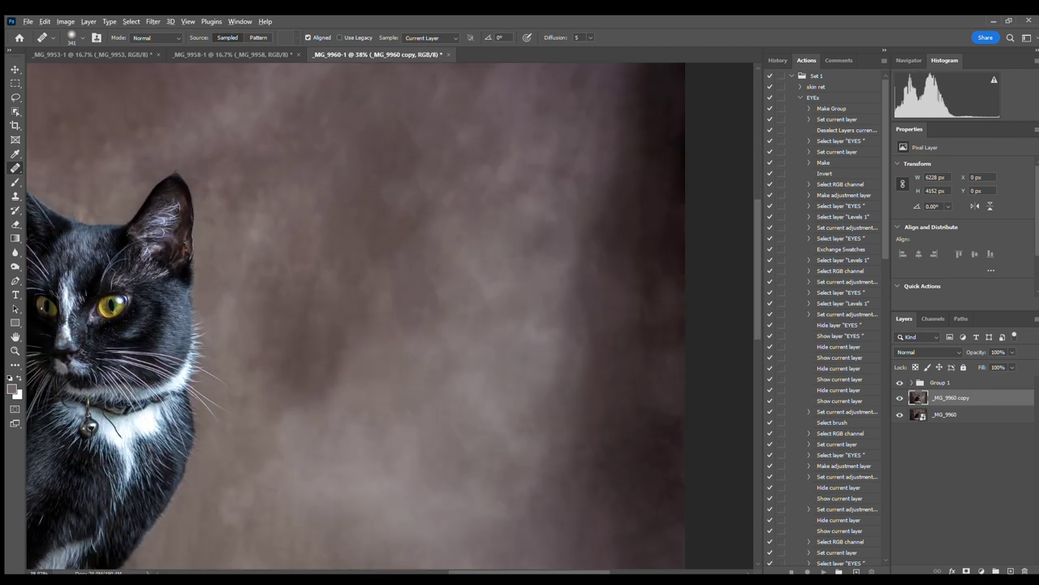
# Run the F2 action adding a Brightness/Contrast layer with Brightness 5 and Contrast 30.
pyautogui.scroll(-5, 455, 454)
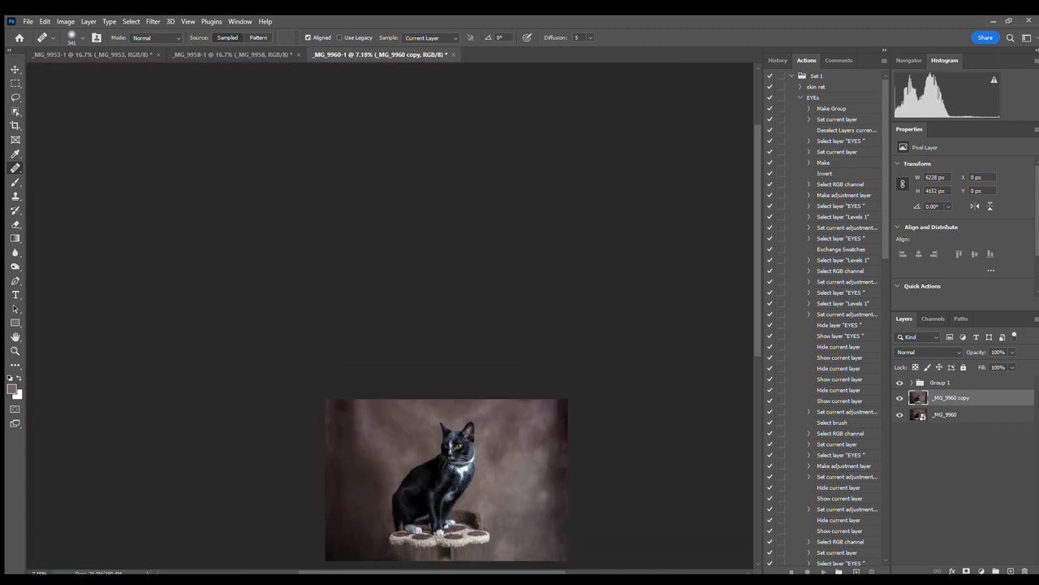
pyautogui.scroll(3, 455, 455)
pyautogui.scroll(1, 455, 455)
pyautogui.press('F2')
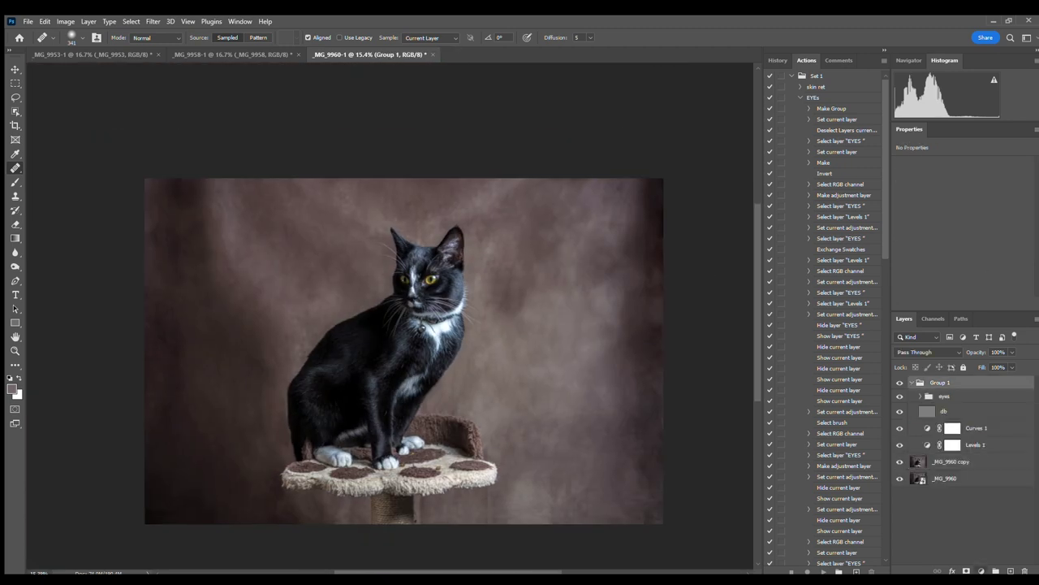
# On the duplicate photo layer, heal blemishes around the cat's eye and the short stray whisker.
pyautogui.scroll(5, 421, 287)
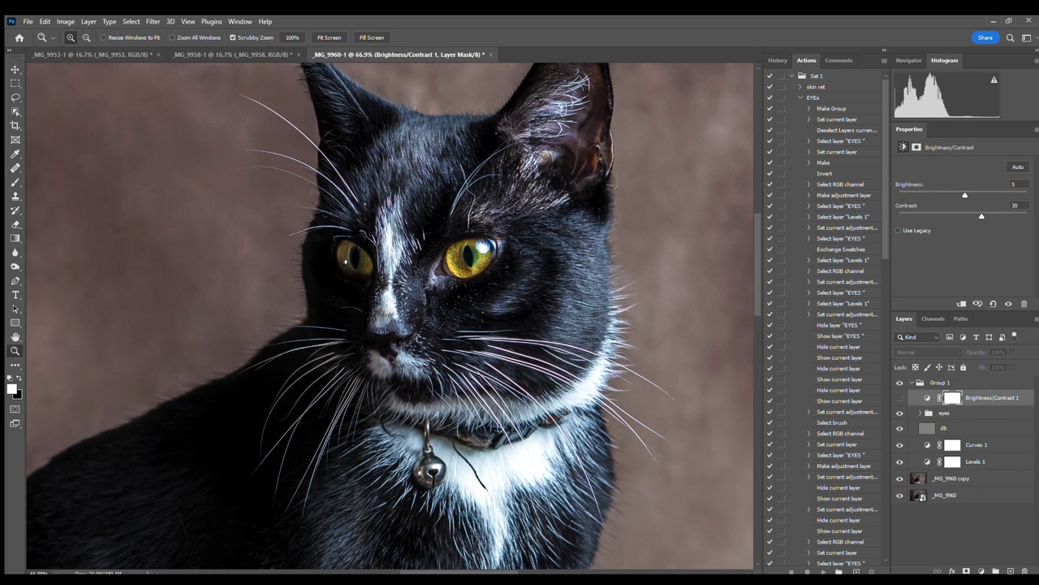
pyautogui.click(952, 478)
pyautogui.moveTo(479, 264); pyautogui.dragTo(496, 279)
pyautogui.scroll(5, 377, 210)
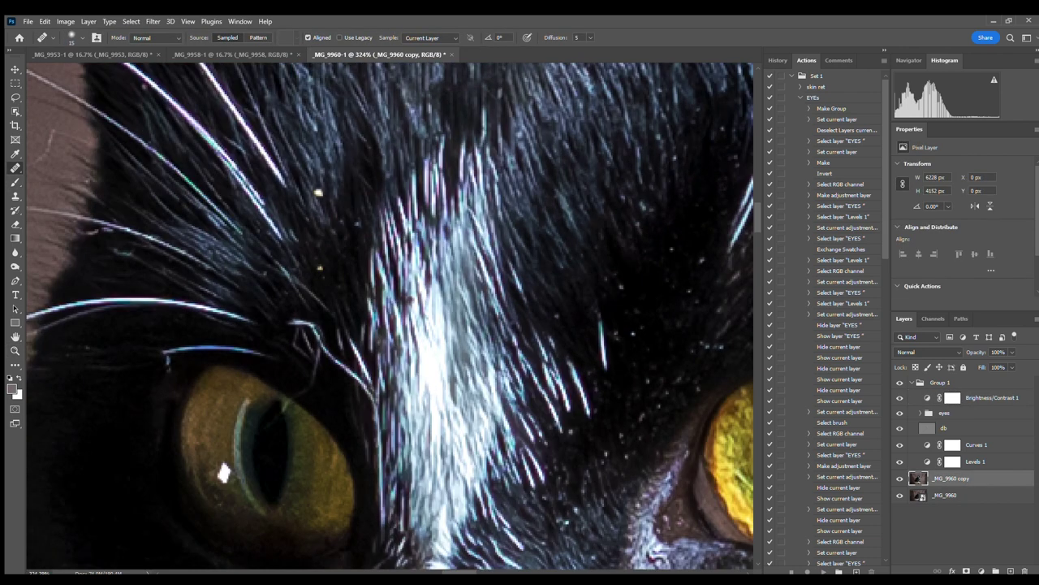
pyautogui.hotkey('shift', 'j')
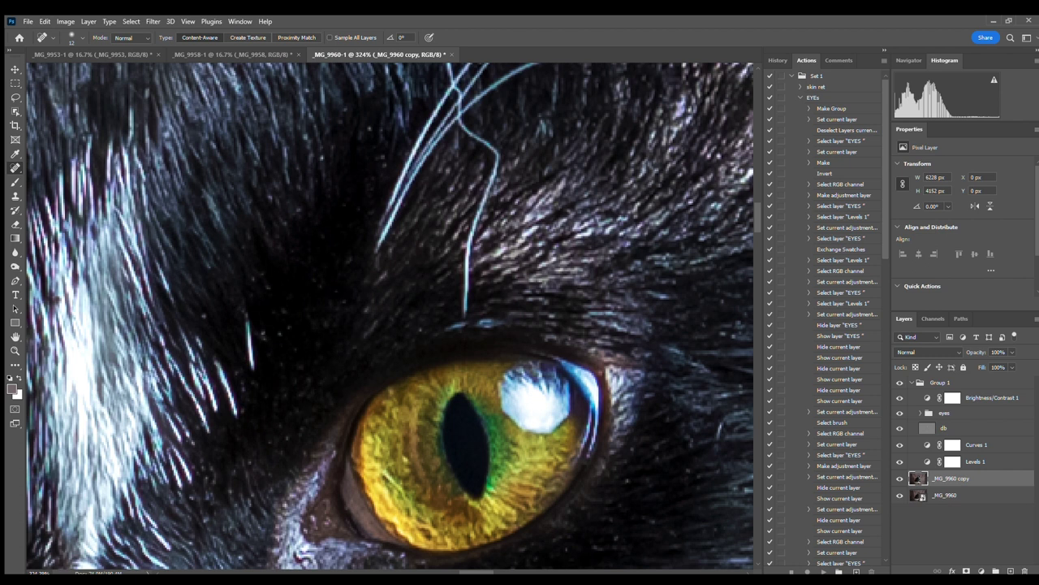
pyautogui.scroll(1, 390, 317)
pyautogui.scroll(5, 389, 316)
pyautogui.moveTo(467, 481); pyautogui.dragTo(466, 411)
# Heal the spot where the whiskers cross and clone darker fur over the bright patch.
pyautogui.press('s')
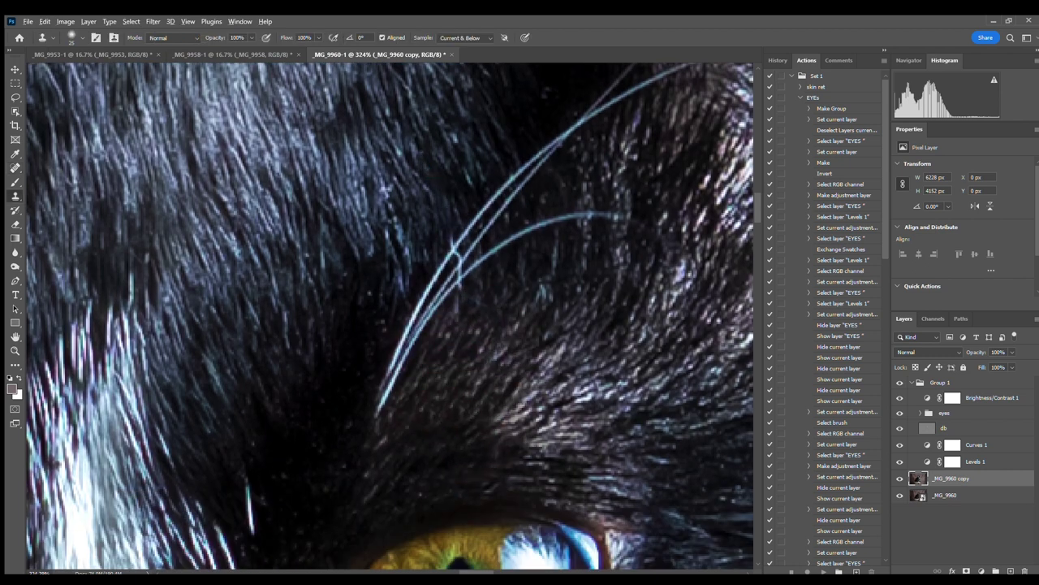
pyautogui.press('j')
pyautogui.keyDown('alt'); pyautogui.scroll(5, 439, 284); pyautogui.keyUp('alt')
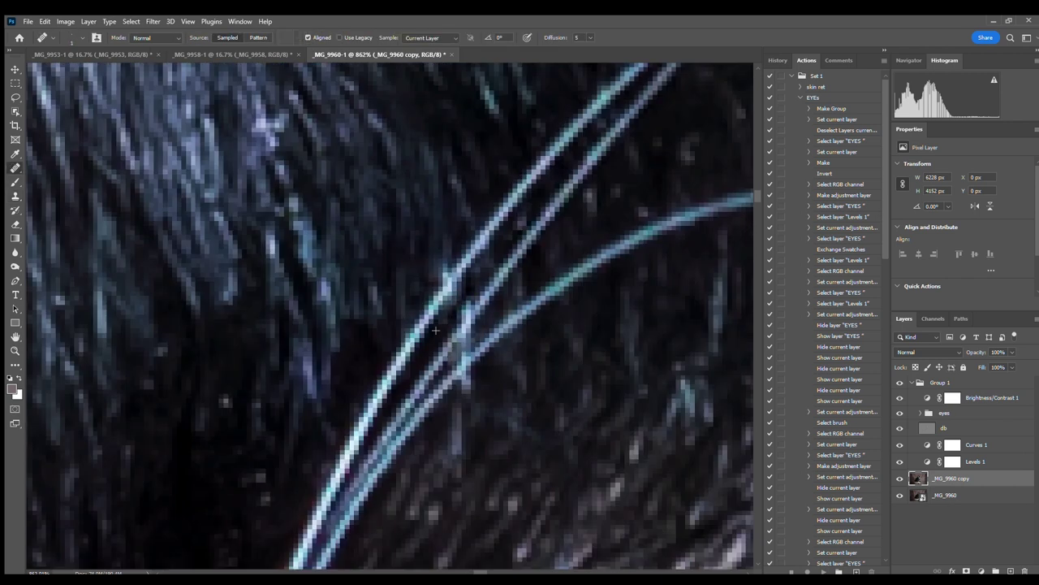
pyautogui.moveTo(468, 332); pyautogui.dragTo(453, 366)
pyautogui.press('s')
pyautogui.keyDown('alt'); pyautogui.click(528, 273); pyautogui.keyUp('alt')
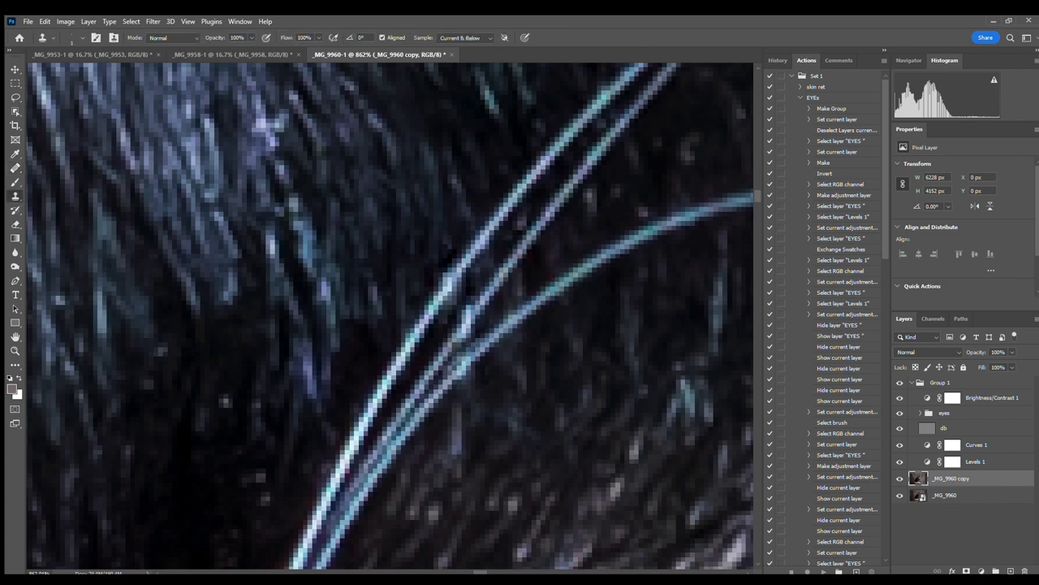
pyautogui.scroll(-5, 266, 539)
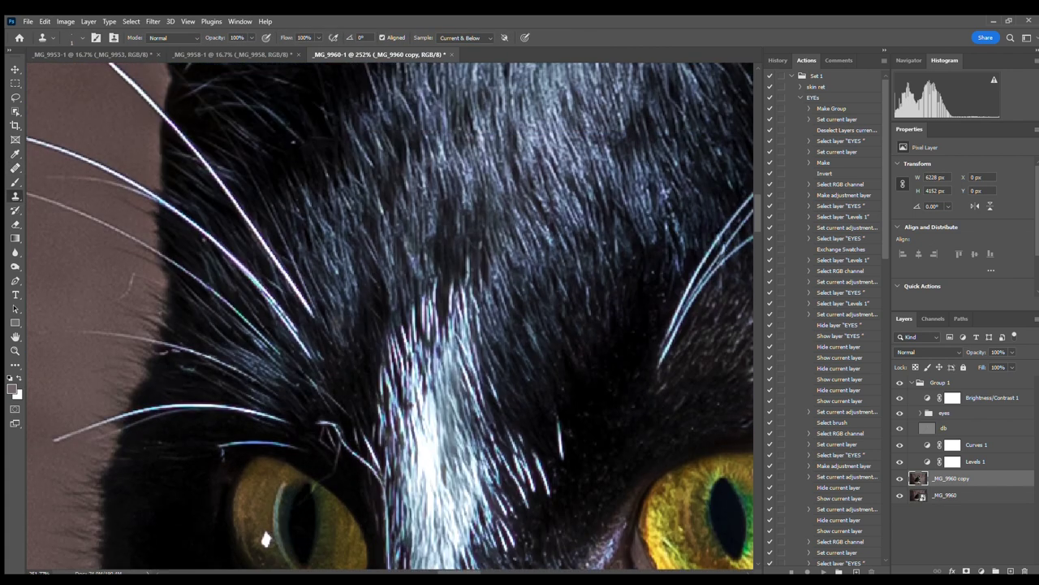
pyautogui.press('j')
# Lasso and remove the debris lump and another small debris spot on the perch.
pyautogui.scroll(1, 291, 502)
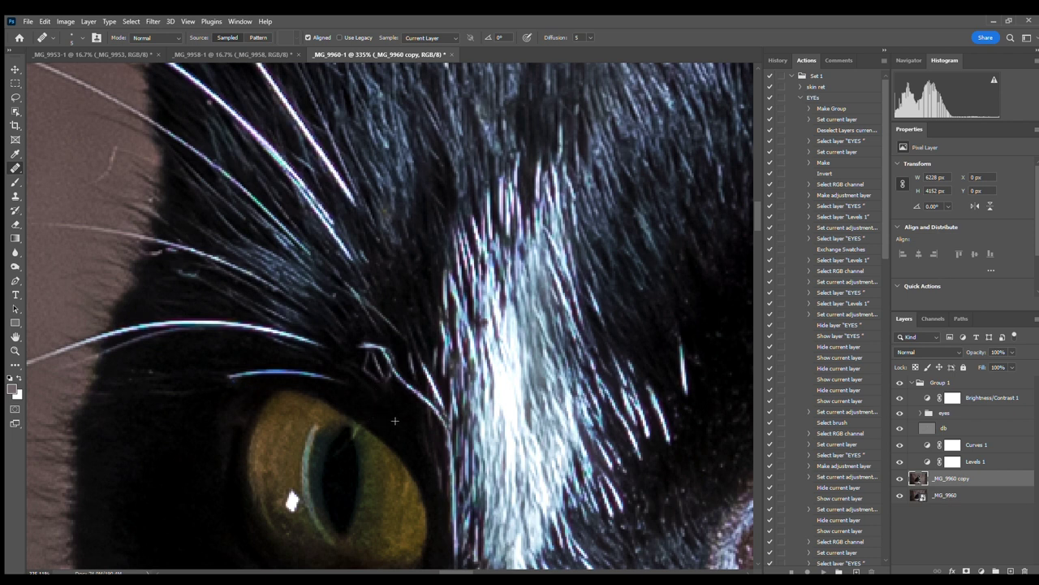
pyautogui.scroll(1, 395, 419)
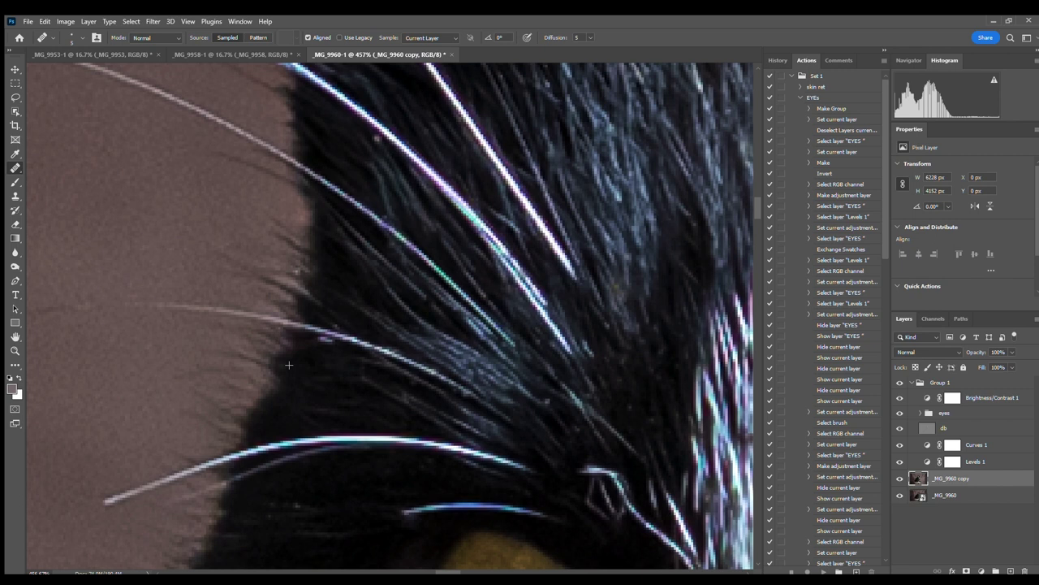
pyautogui.scroll(-5, 302, 343)
pyautogui.scroll(3, 302, 343)
pyautogui.scroll(1, 480, 313)
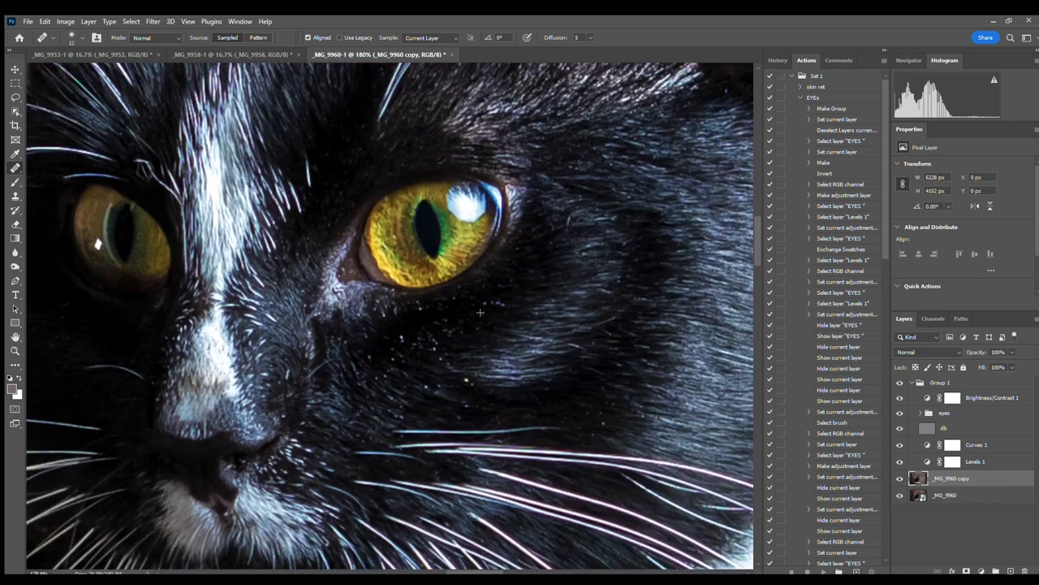
pyautogui.hotkey('shift', 'j')
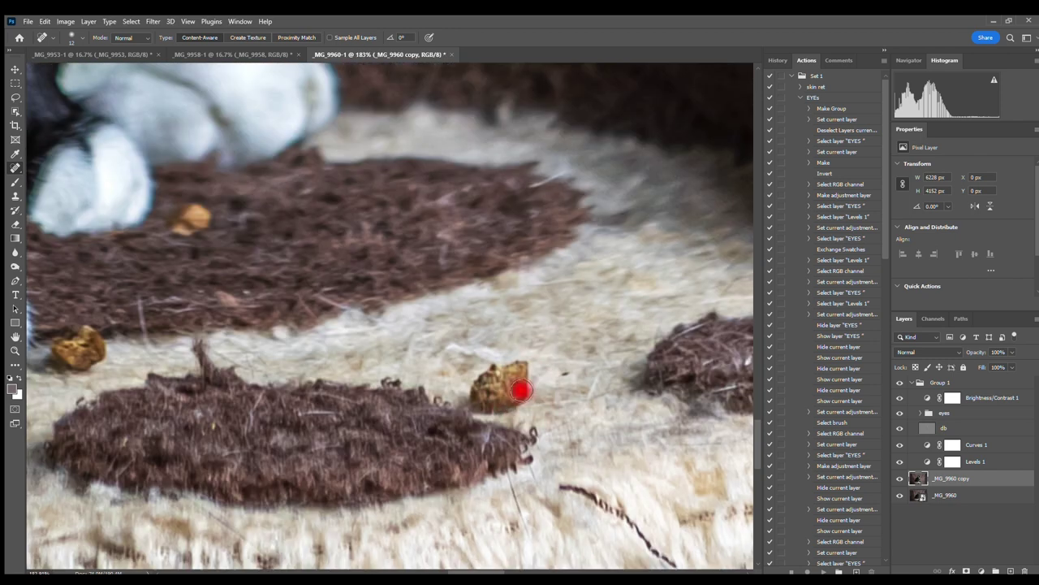
pyautogui.press('l')
pyautogui.moveTo(485, 354); pyautogui.dragTo(491, 355)
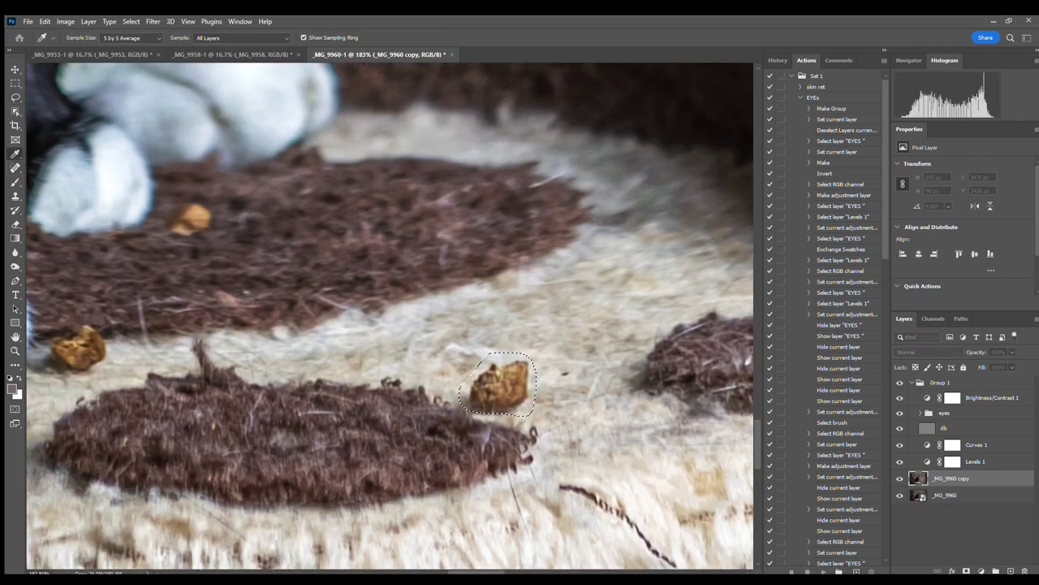
pyautogui.hotkey('ctrl', 'd')
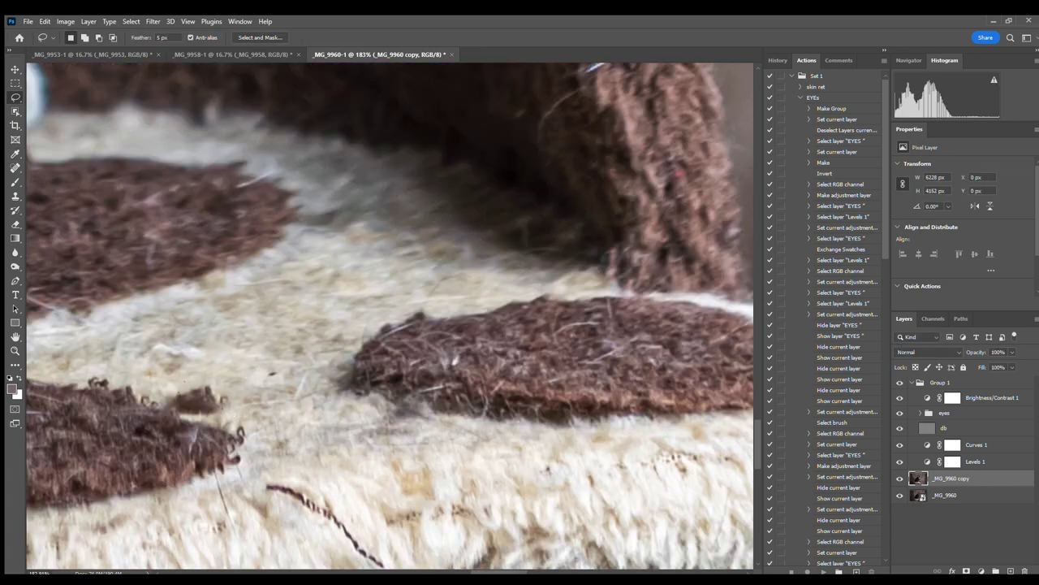
pyautogui.moveTo(167, 390); pyautogui.dragTo(169, 396)
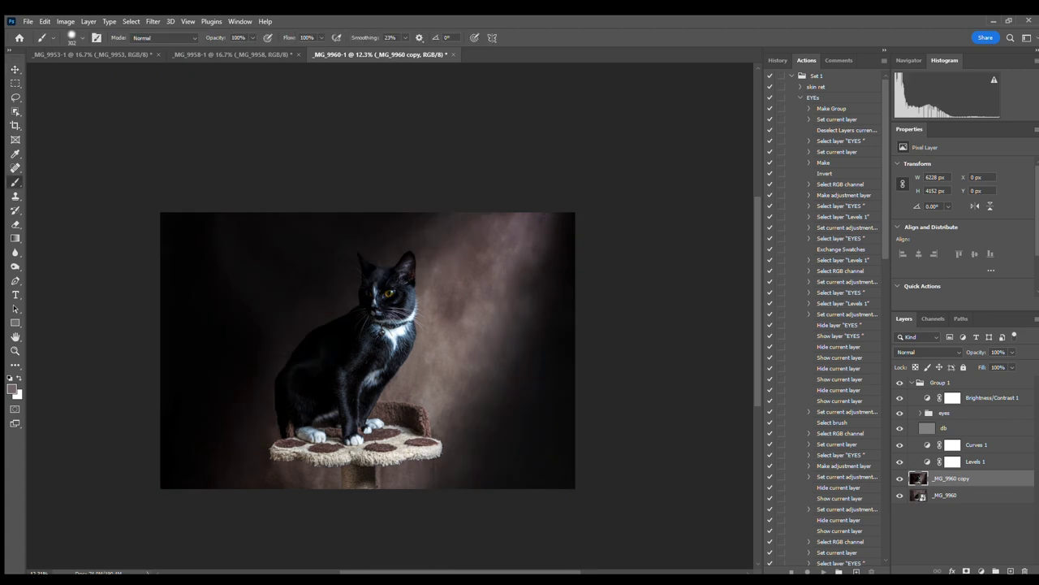
# Erase over the cat's darker left eye to brighten it.
pyautogui.press('x')
pyautogui.press('e')
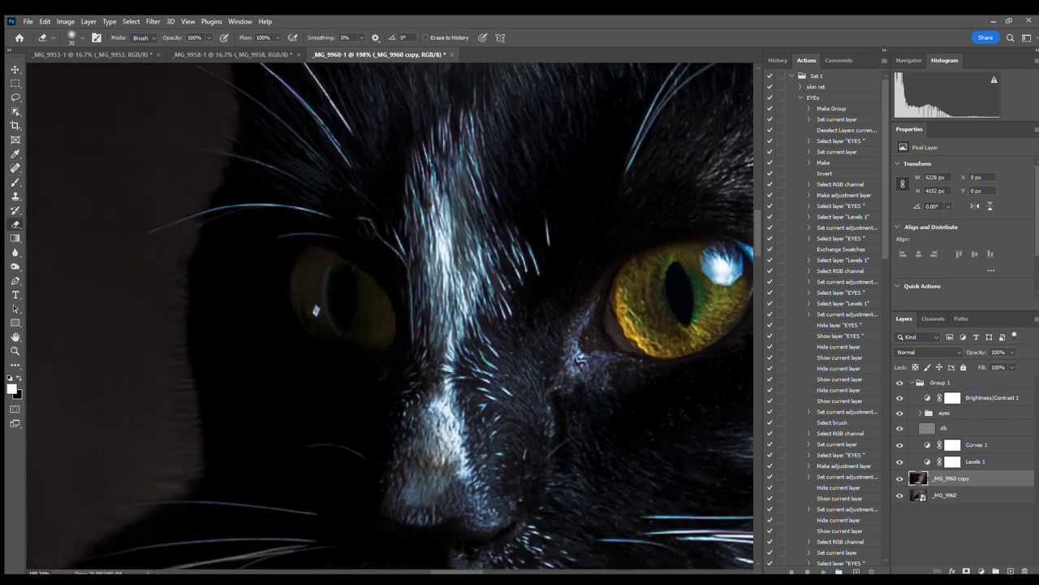
pyautogui.moveTo(316, 307); pyautogui.dragTo(316, 310)
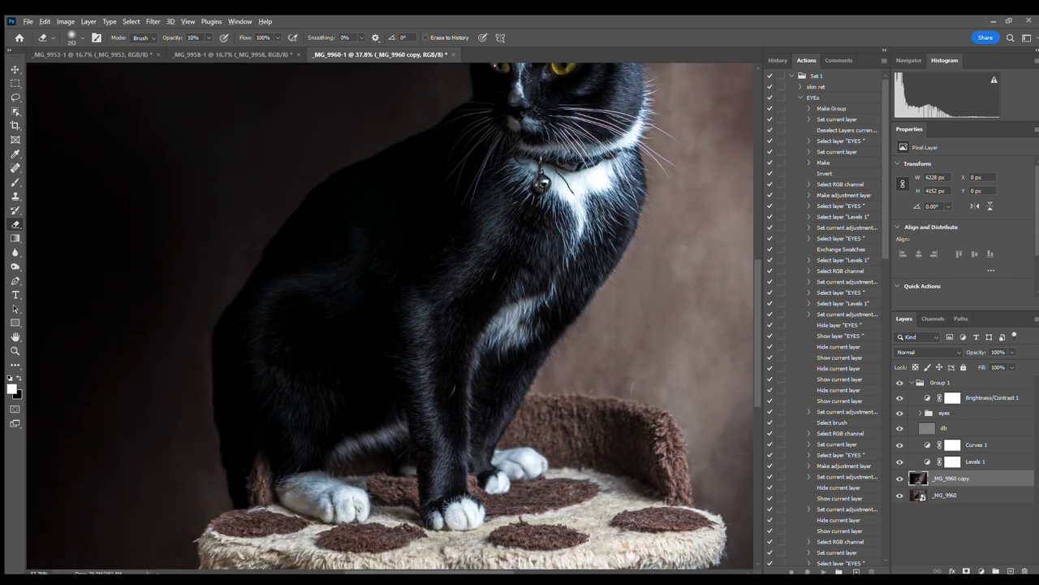
# Select Group 1 and add a reversed green Gradient Map layer above it.
pyautogui.scroll(-3, 439, 560)
pyautogui.scroll(-2, 439, 560)
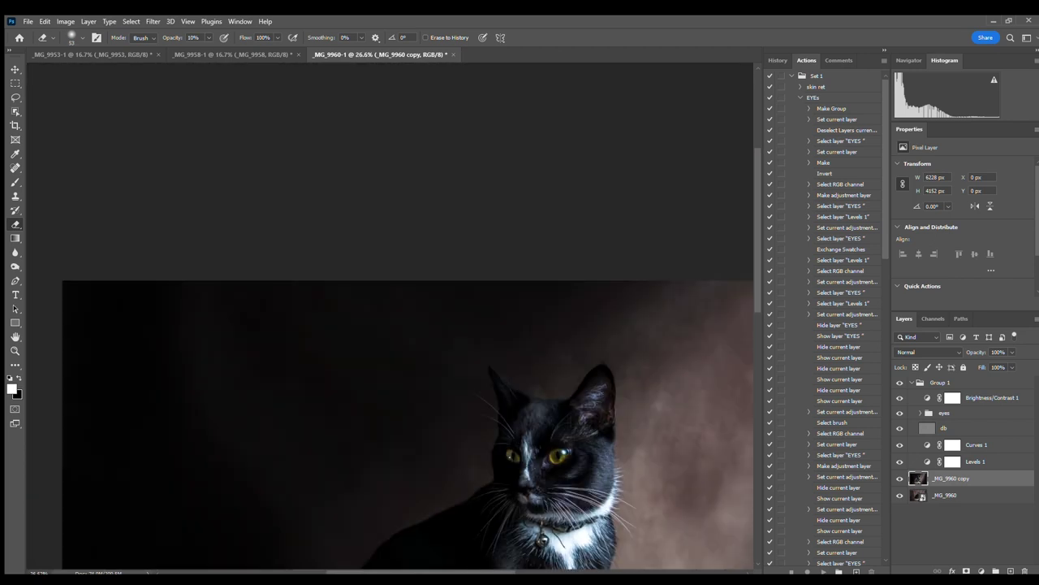
pyautogui.scroll(-2, 439, 560)
pyautogui.hotkey('alt', '.')
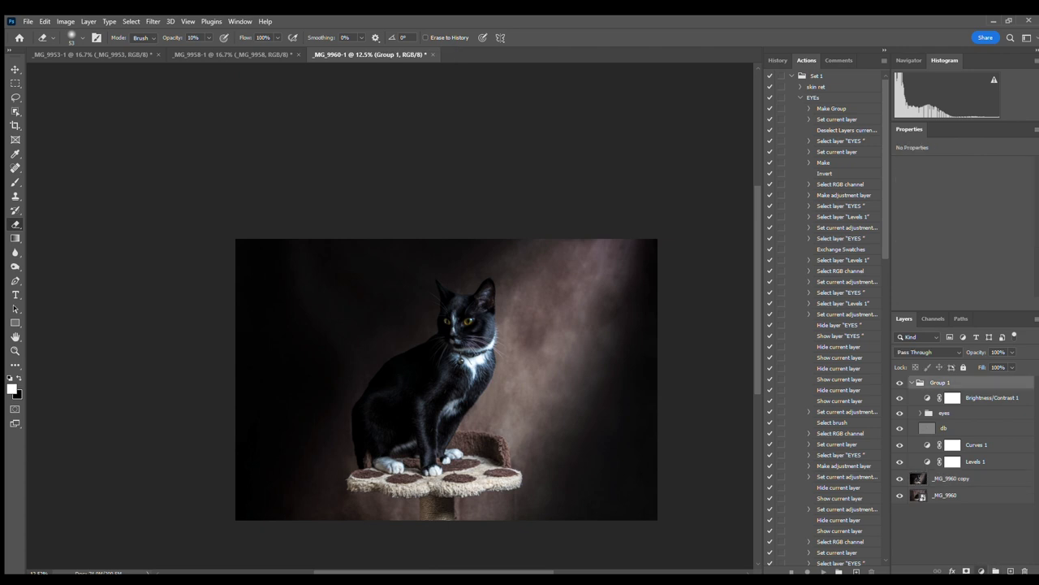
pyautogui.press('F2')
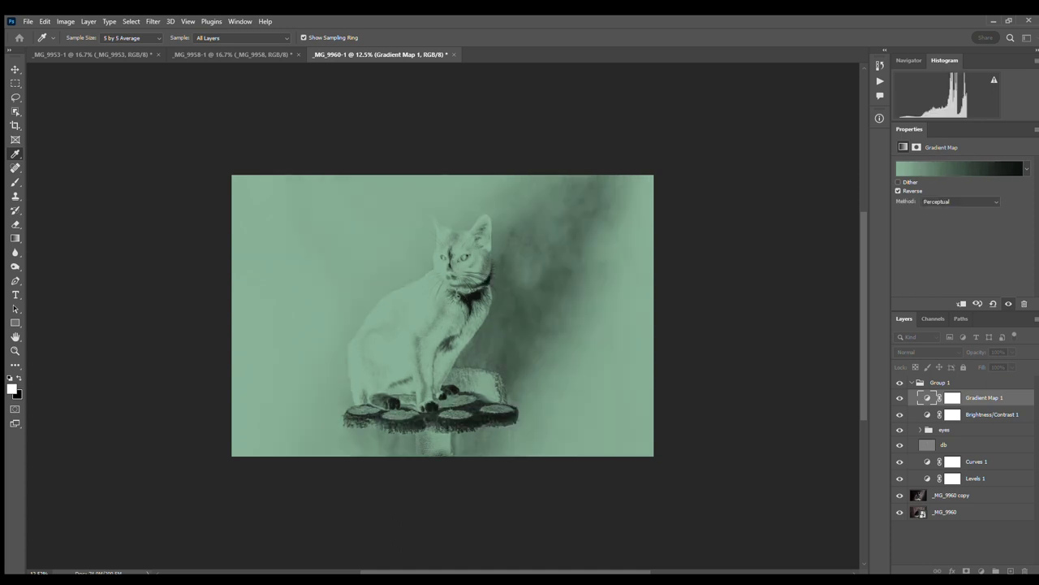
# Set Gradient Map 1 to Color blend mode and invert its mask to keep the cat natural.
pyautogui.hotkey('shift', '+')
pyautogui.hotkey('shift', '+')
pyautogui.hotkey('shift', '+')
pyautogui.hotkey('shift', '+')
pyautogui.hotkey('shift', '+')
pyautogui.hotkey('shift', '+')
pyautogui.hotkey('shift', '+')
pyautogui.hotkey('shift', '+')
pyautogui.hotkey('shift', '+')
pyautogui.hotkey('shift', '+')
pyautogui.hotkey('shift', '+')
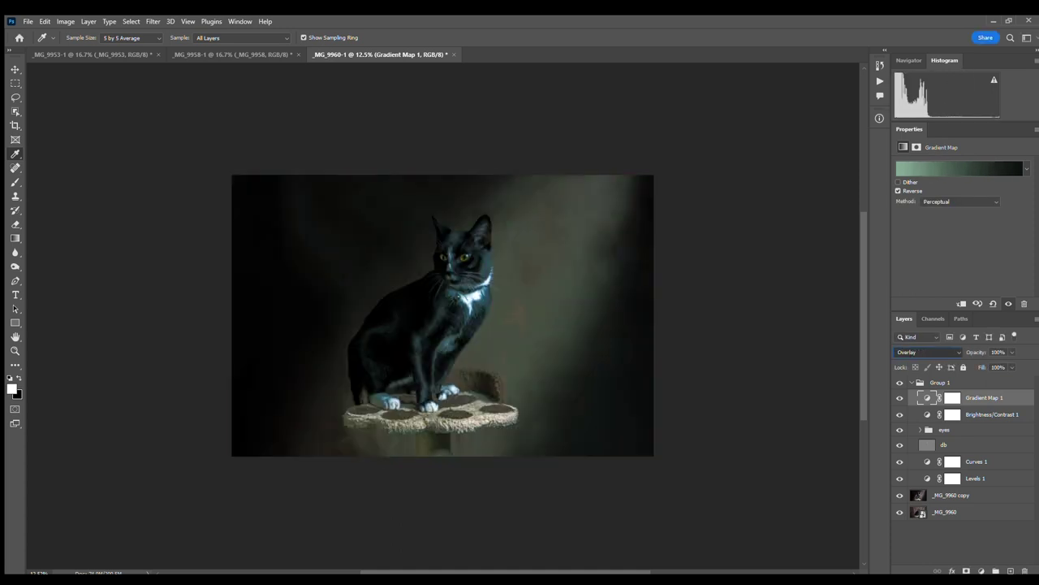
pyautogui.hotkey('shift', '+')
pyautogui.hotkey('shift', '+')
pyautogui.hotkey('shift', '+')
pyautogui.hotkey('shift', '+')
pyautogui.hotkey('shift', '+')
pyautogui.hotkey('shift', '+')
pyautogui.hotkey('shift', '+')
pyautogui.hotkey('shift', '+')
pyautogui.hotkey('shift', '+')
pyautogui.hotkey('shift', '+')
pyautogui.hotkey('shift', '+')
pyautogui.hotkey('shift', '+')
pyautogui.hotkey('ctrl', '\\')
pyautogui.hotkey('ctrl', 'i')
pyautogui.press('b')
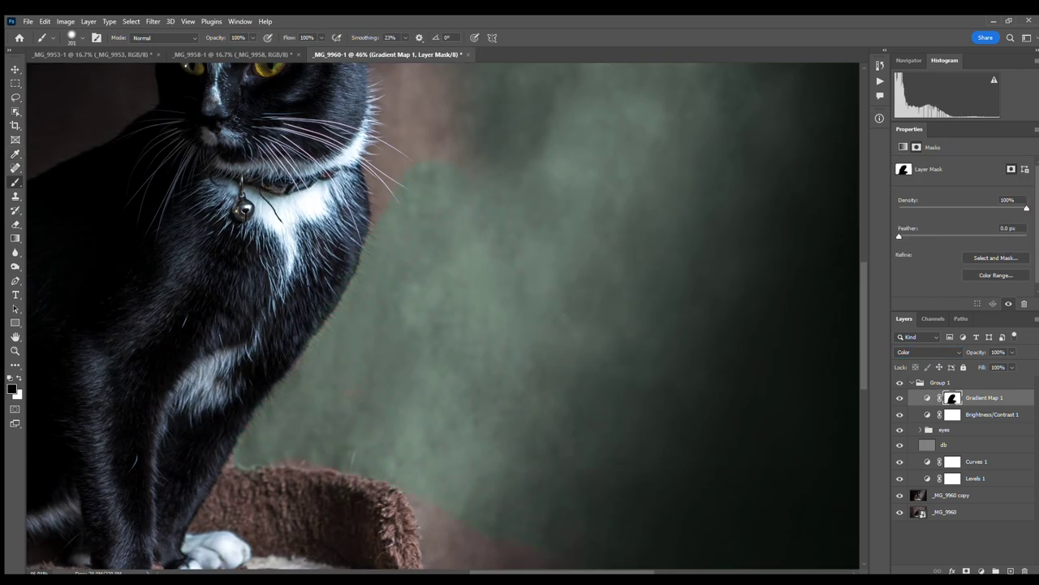
# Paint the Gradient Map 1 mask in white and black around the whiskers and fur edges.
pyautogui.scroll(5, 442, 317)
pyautogui.scroll(5, 443, 316)
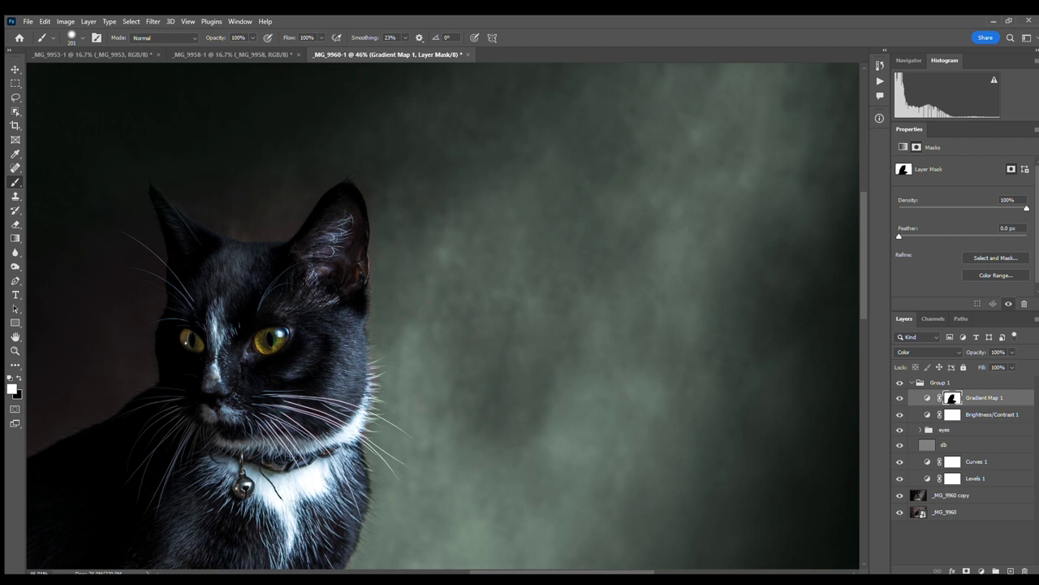
pyautogui.press('x')
pyautogui.scroll(3, 442, 316)
pyautogui.scroll(-10, 443, 317)
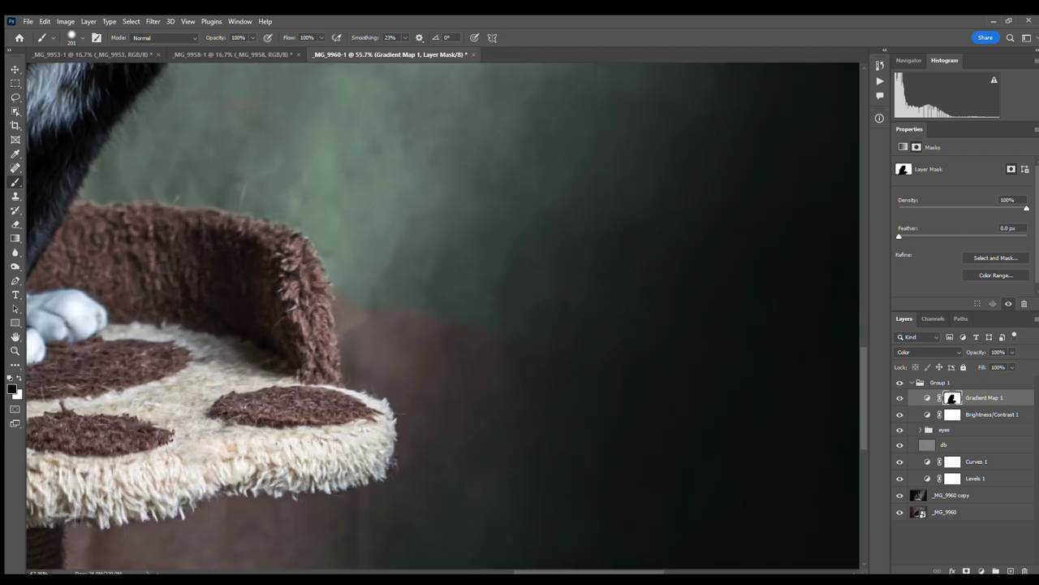
pyautogui.press('x')
pyautogui.scroll(-3, 443, 316)
pyautogui.scroll(2, 442, 317)
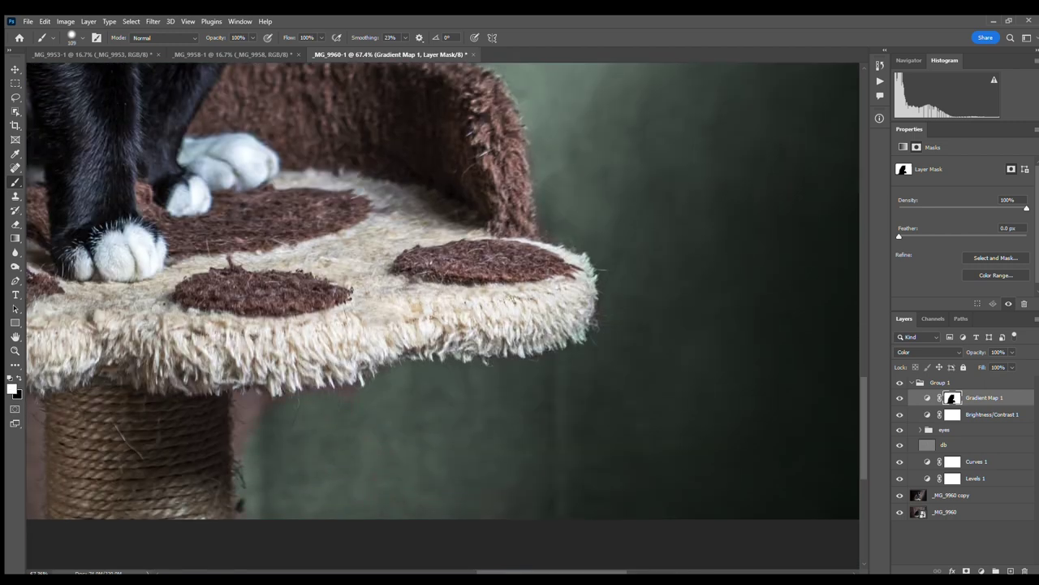
pyautogui.scroll(-1, 443, 317)
pyautogui.hscroll(-10, 442, 317)
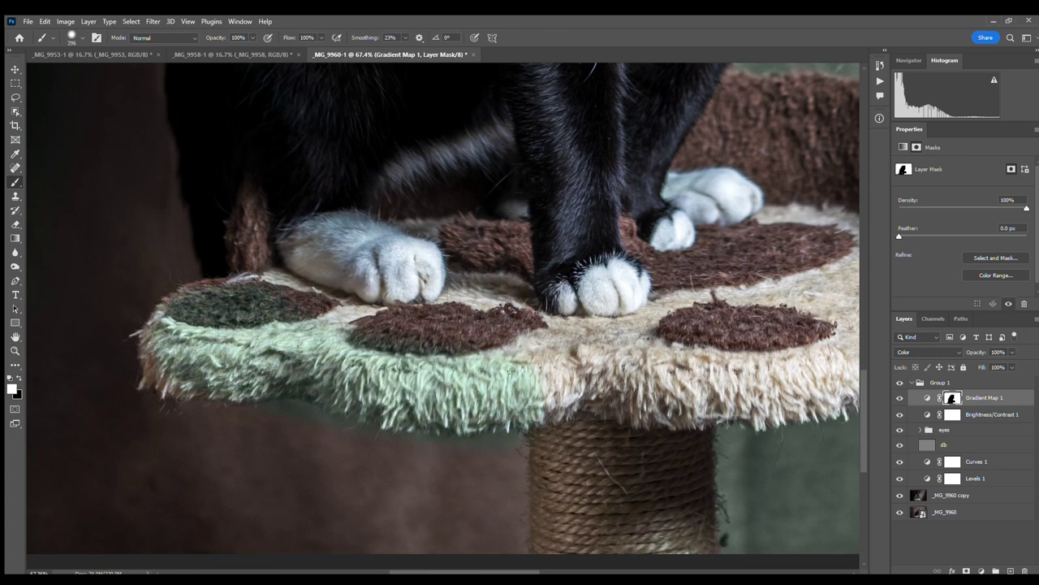
pyautogui.scroll(-2, 465, 245)
pyautogui.scroll(2, 466, 244)
pyautogui.scroll(5, 465, 245)
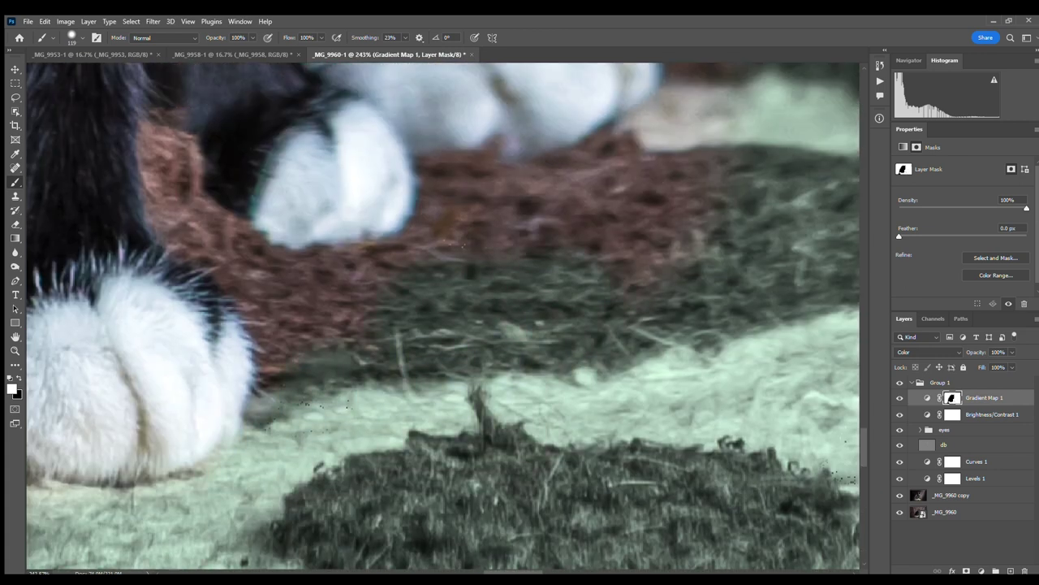
pyautogui.scroll(3, 465, 244)
pyautogui.press('x')
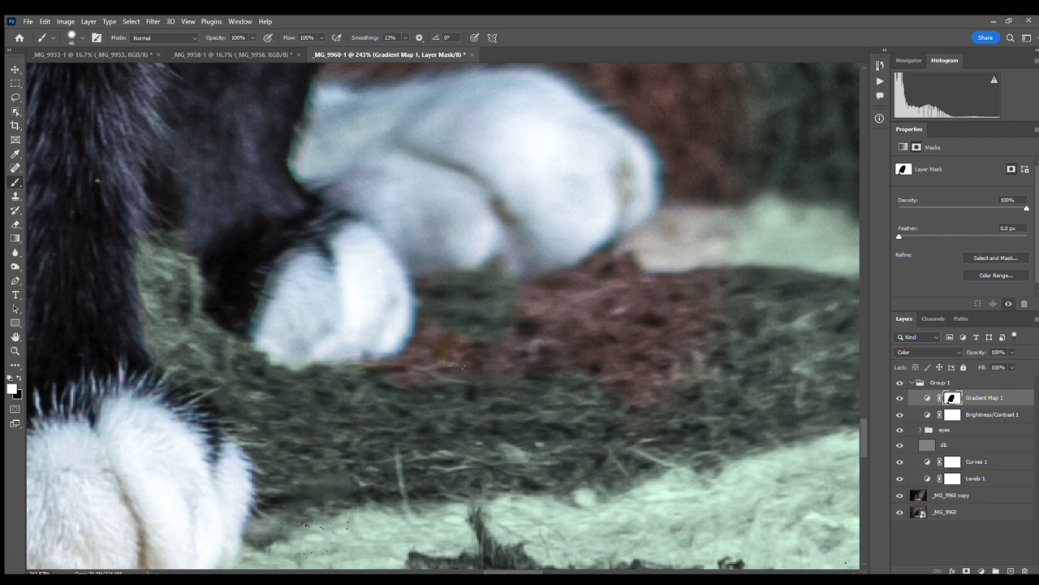
pyautogui.press('x')
pyautogui.scroll(-2, 463, 367)
pyautogui.scroll(-2, 463, 367)
pyautogui.press('x')
pyautogui.scroll(5, 463, 367)
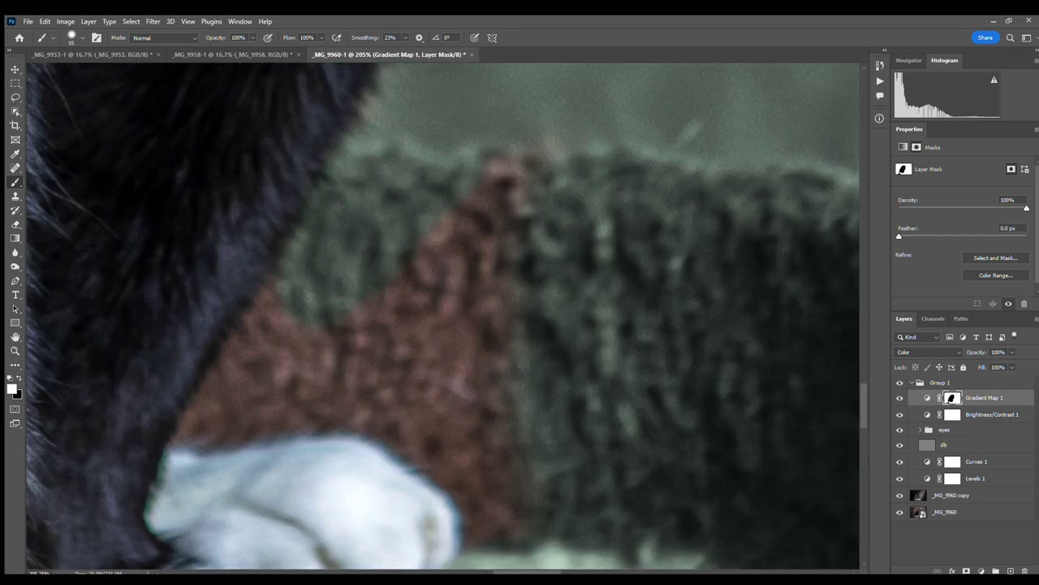
pyautogui.scroll(-1, 463, 367)
pyautogui.scroll(-1, 463, 368)
pyautogui.scroll(2, 463, 367)
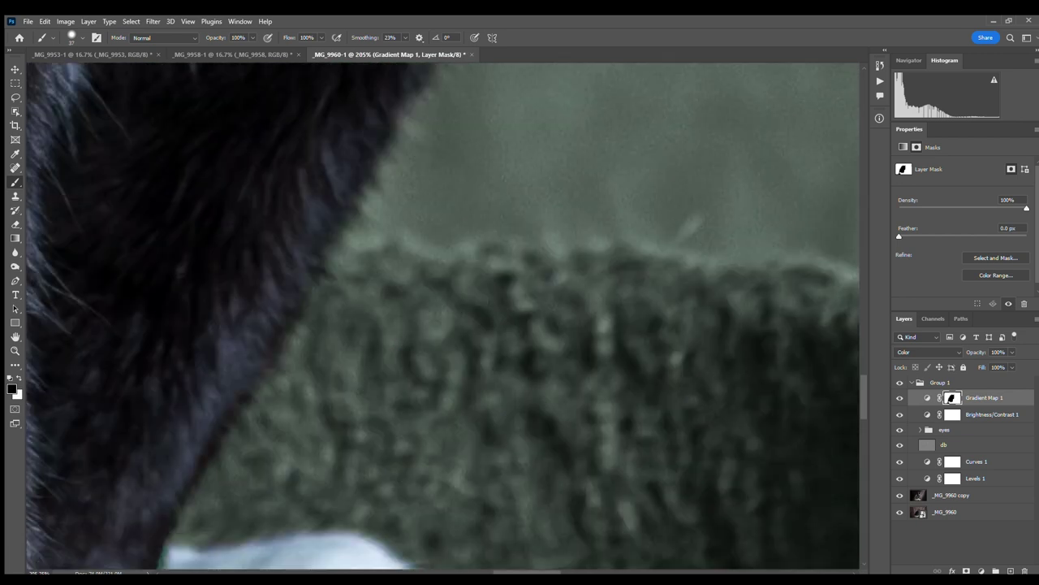
pyautogui.scroll(-3, 463, 367)
pyautogui.scroll(2, 463, 368)
pyautogui.scroll(2, 417, 228)
pyautogui.scroll(2, 417, 229)
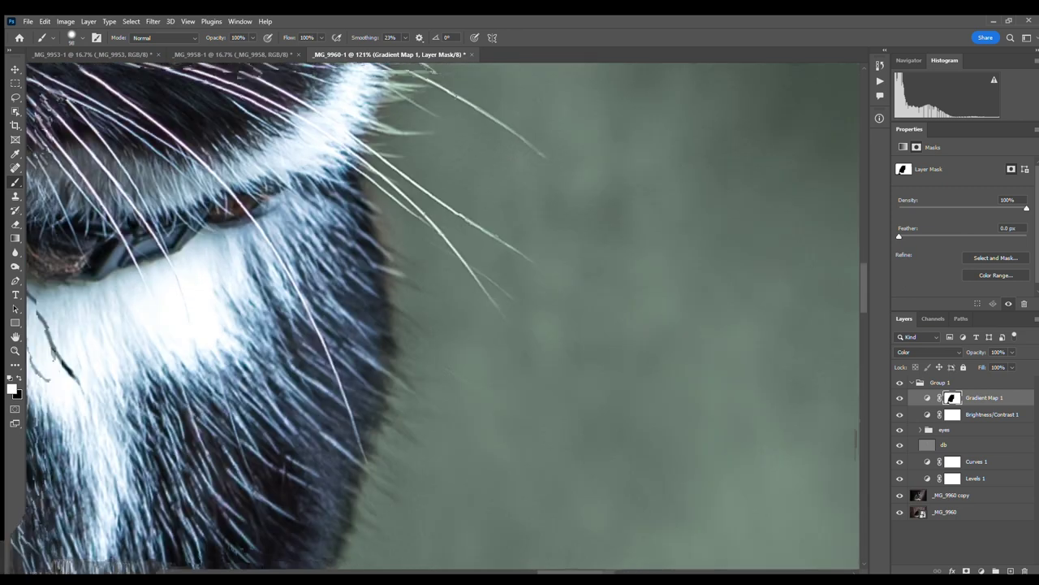
pyautogui.scroll(2, 417, 228)
pyautogui.scroll(1, 417, 229)
pyautogui.press('x')
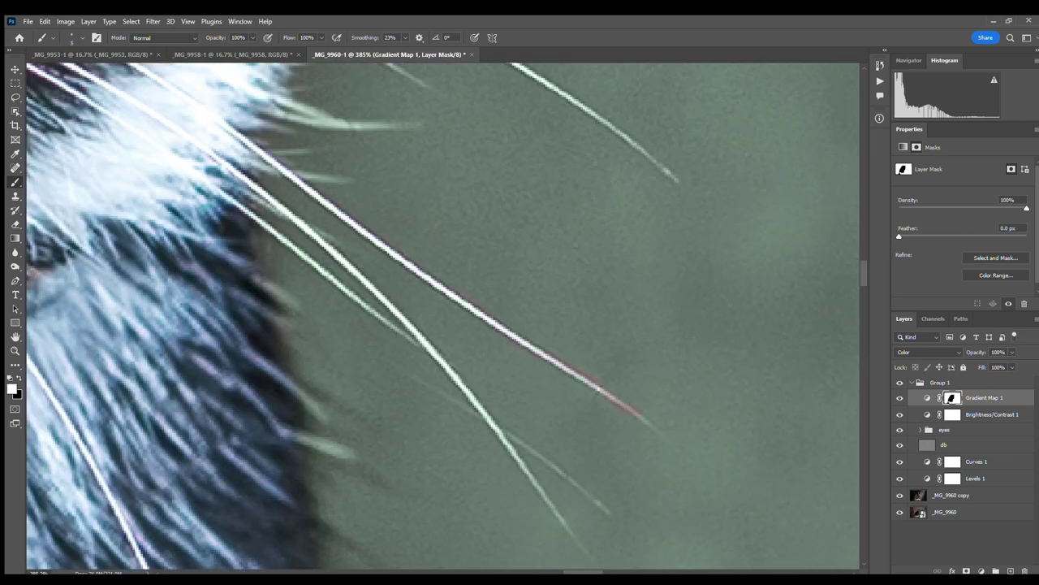
pyautogui.scroll(3, 443, 316)
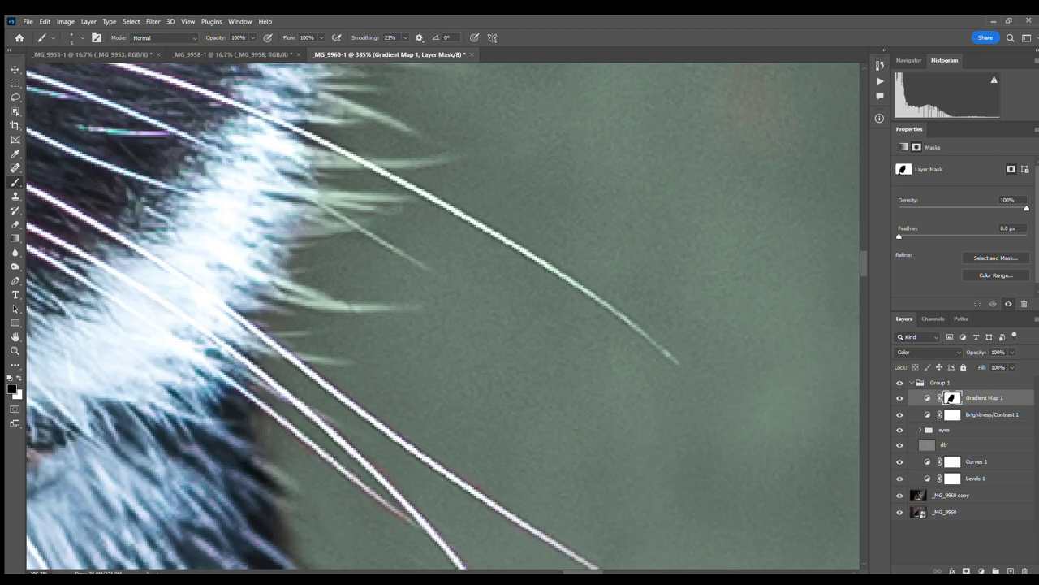
pyautogui.scroll(1, 443, 316)
pyautogui.scroll(1, 443, 316)
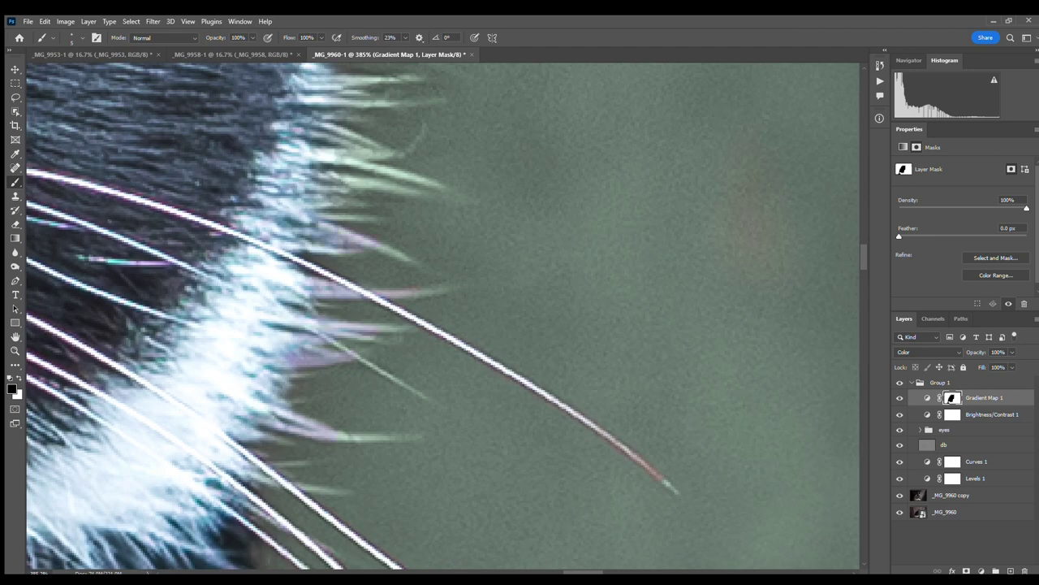
pyautogui.scroll(1, 442, 316)
pyautogui.scroll(1, 443, 316)
pyautogui.scroll(1, 443, 316)
pyautogui.scroll(1, 442, 316)
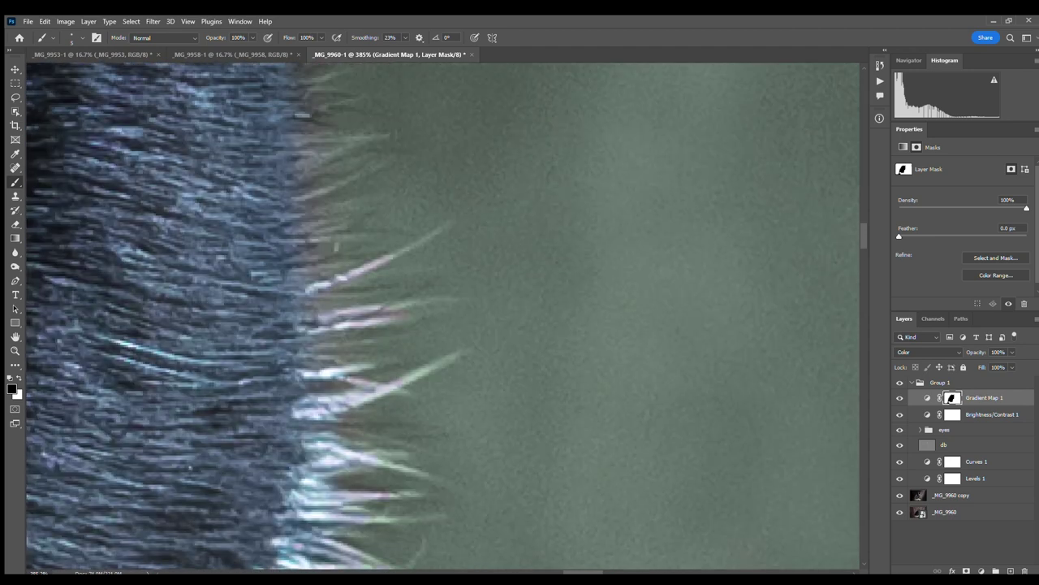
pyautogui.scroll(-2, 447, 298)
pyautogui.scroll(-1, 412, 302)
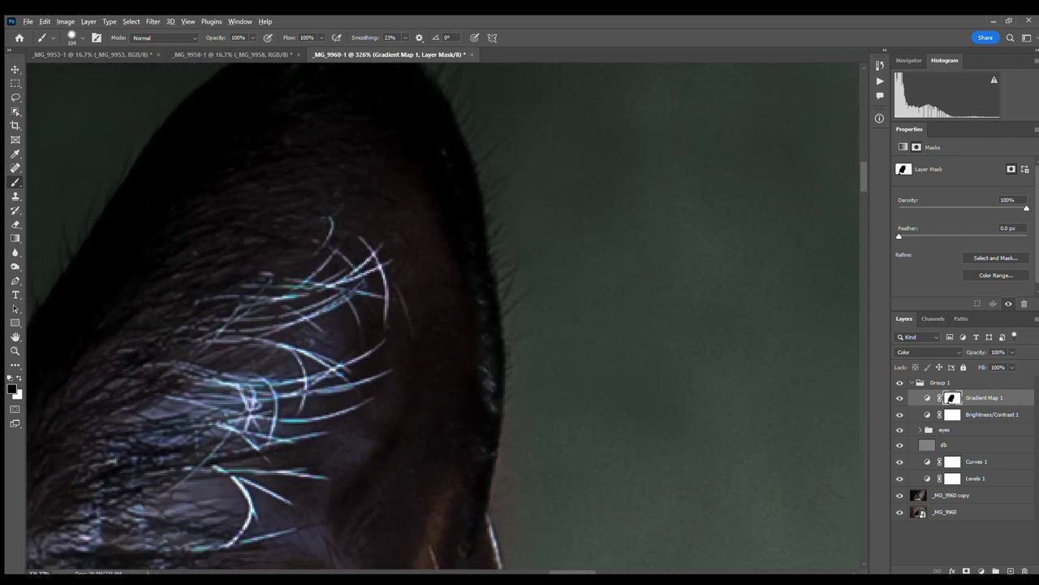
# Continue painting the mask in white around the cat's head, paws and platform.
pyautogui.hotkey('ctrl', '-')
pyautogui.press('x')
pyautogui.scroll(-2, 487, 531)
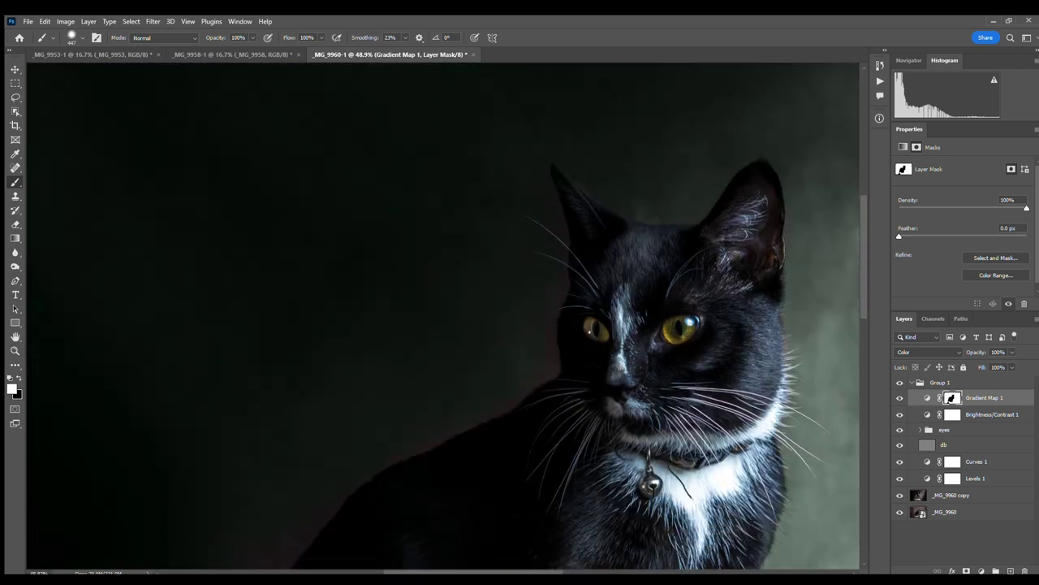
pyautogui.scroll(3, 487, 530)
pyautogui.scroll(2, 487, 531)
pyautogui.scroll(2, 487, 530)
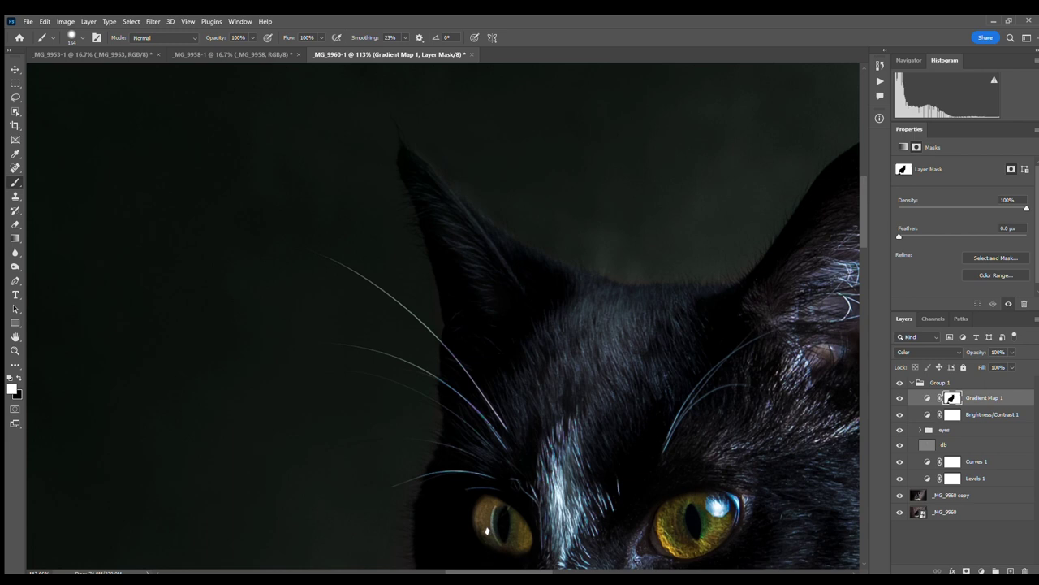
pyautogui.scroll(-1, 320, 376)
pyautogui.scroll(-2, 320, 376)
pyautogui.hscroll(-3, 769, 223)
pyautogui.scroll(-1, 770, 223)
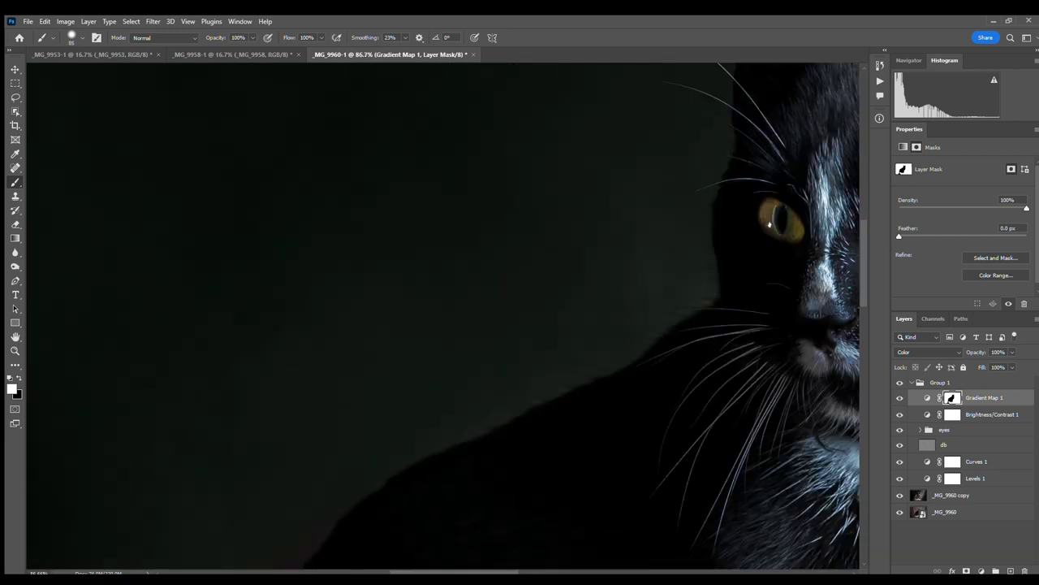
pyautogui.scroll(1, 770, 223)
pyautogui.scroll(-3, 447, 317)
pyautogui.scroll(-3, 447, 316)
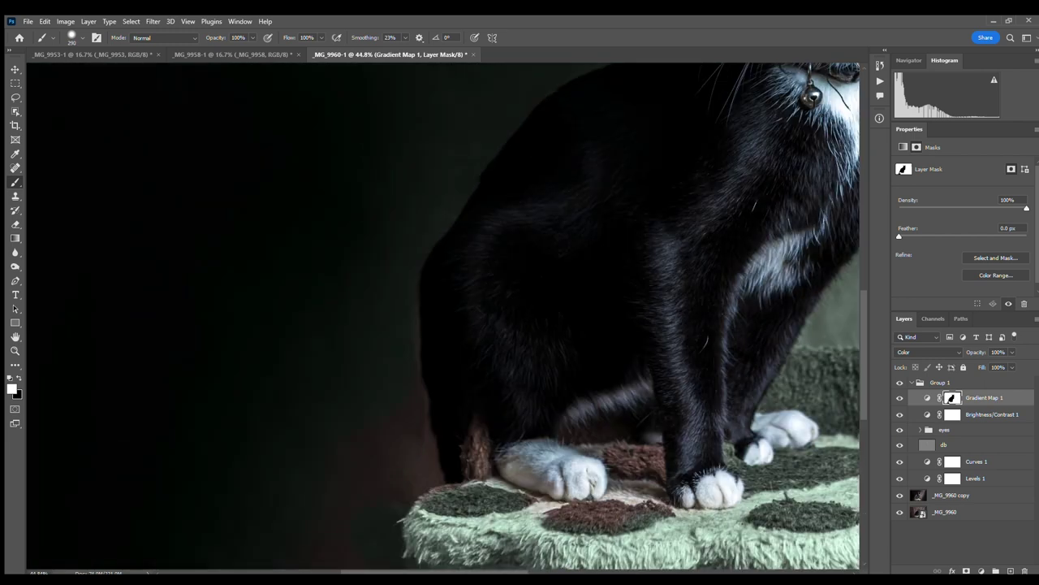
pyautogui.scroll(-3, 447, 317)
pyautogui.scroll(-1, 447, 316)
pyautogui.scroll(2, 312, 320)
pyautogui.scroll(1, 313, 321)
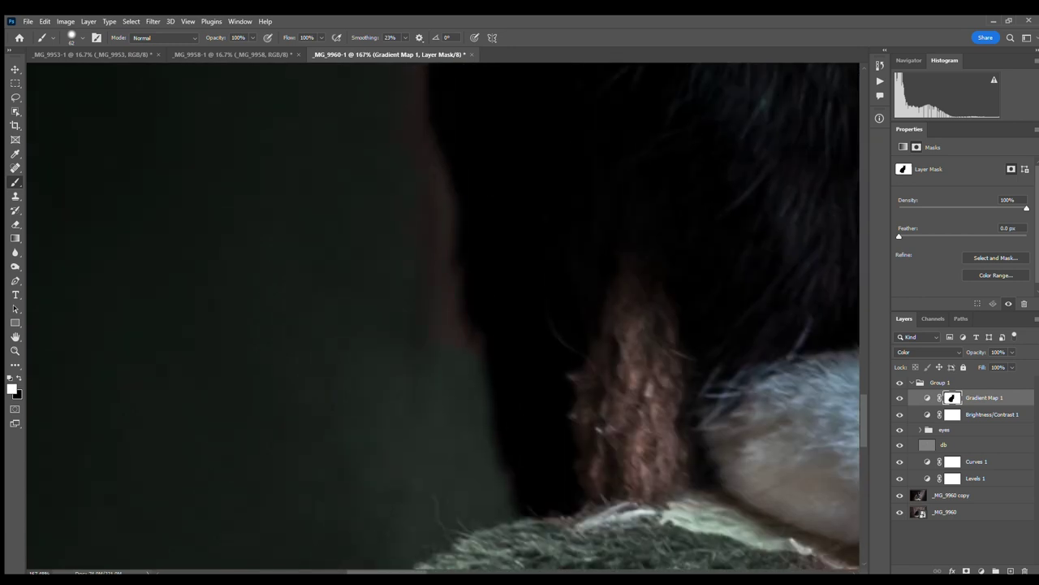
pyautogui.scroll(1, 313, 321)
pyautogui.scroll(1, 312, 321)
pyautogui.scroll(-4, 442, 317)
pyautogui.scroll(4, 443, 317)
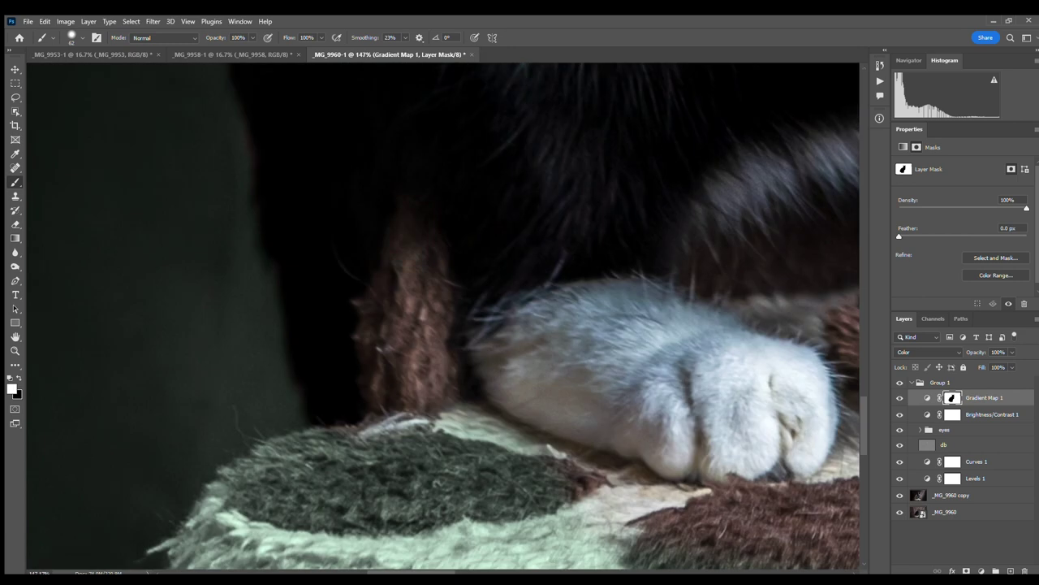
pyautogui.moveTo(609, 365); pyautogui.dragTo(276, 300)
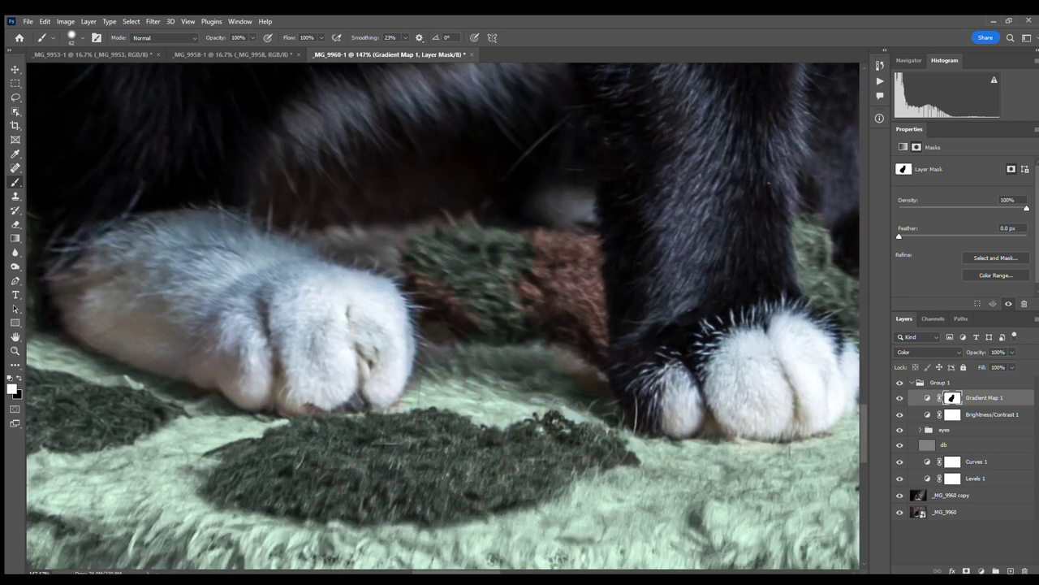
pyautogui.scroll(-5, 442, 317)
pyautogui.scroll(1, 443, 316)
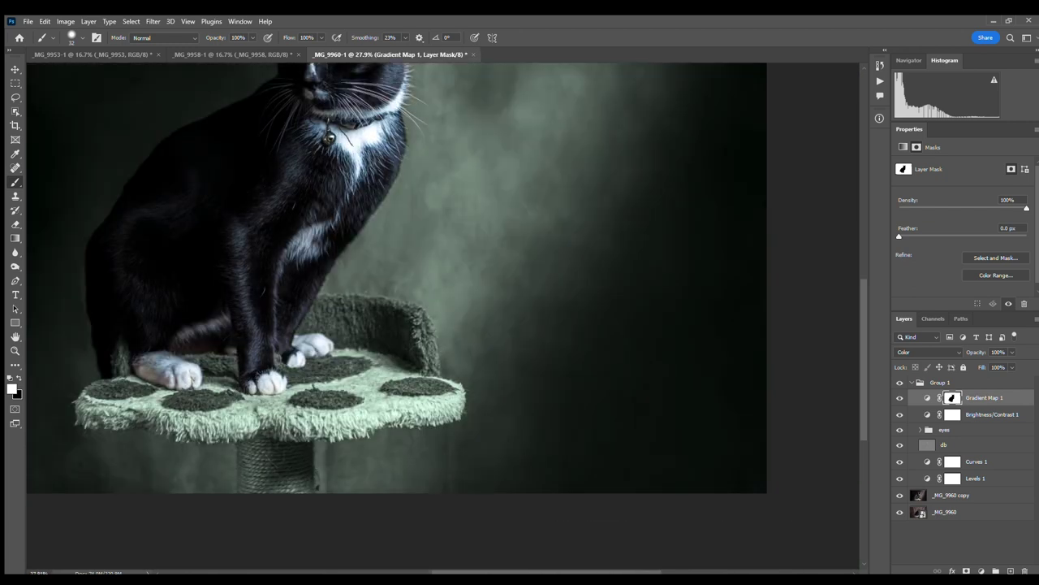
pyautogui.scroll(-3, 443, 317)
# Set Gradient Map 1 to 50% opacity and add a soft black-painted Layer 1 beneath it.
pyautogui.press('5')
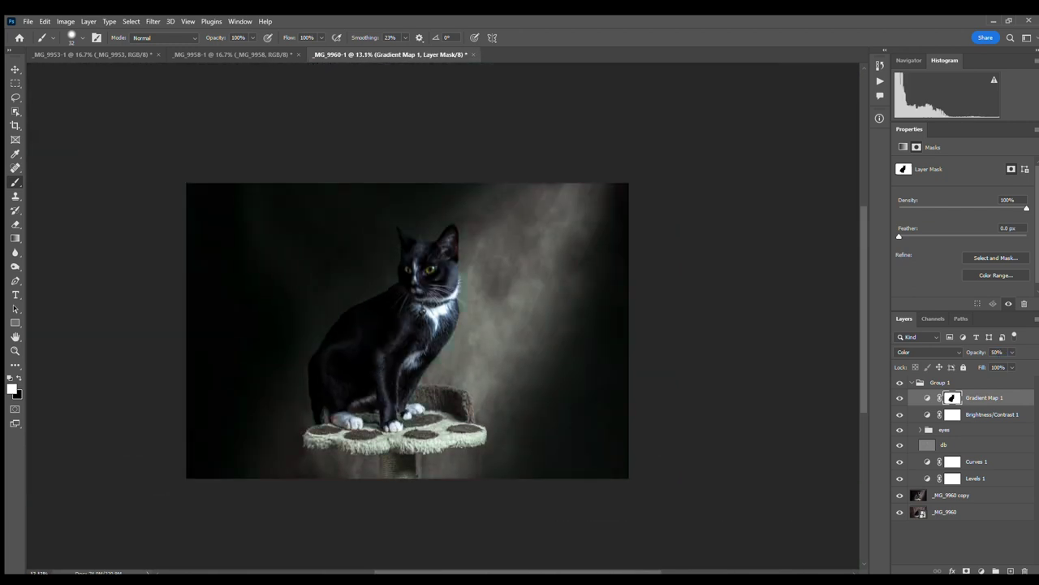
pyautogui.hotkey('ctrl', 'shift', 'alt', 'n')
pyautogui.press('x')
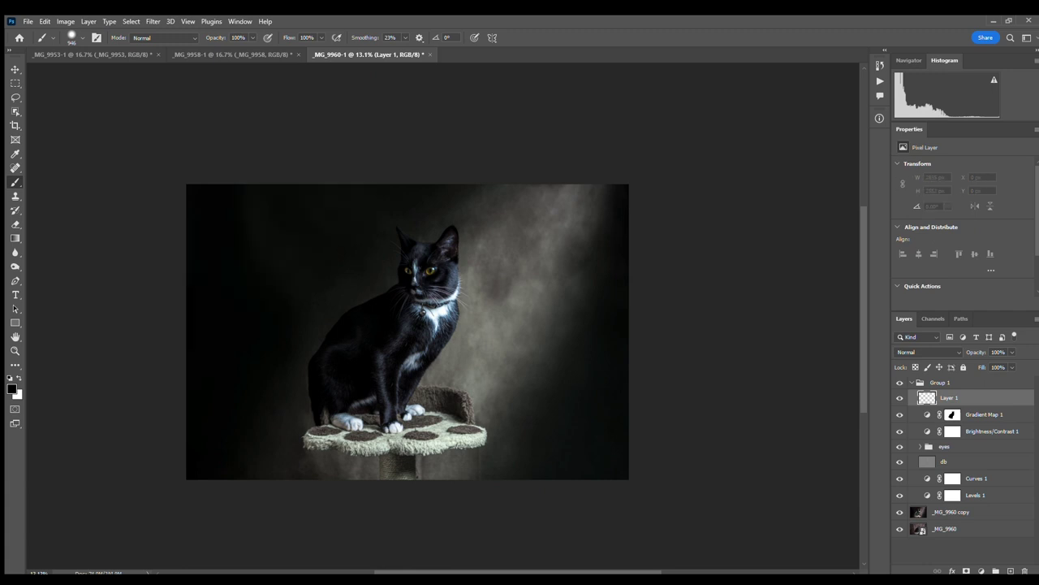
pyautogui.press('5')
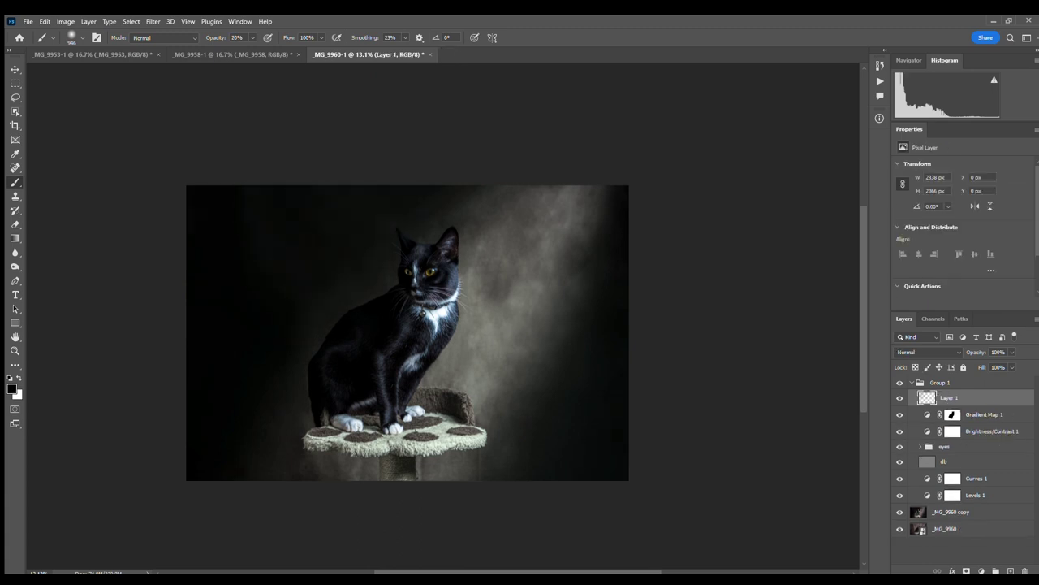
pyautogui.hotkey('ctrl', '[')
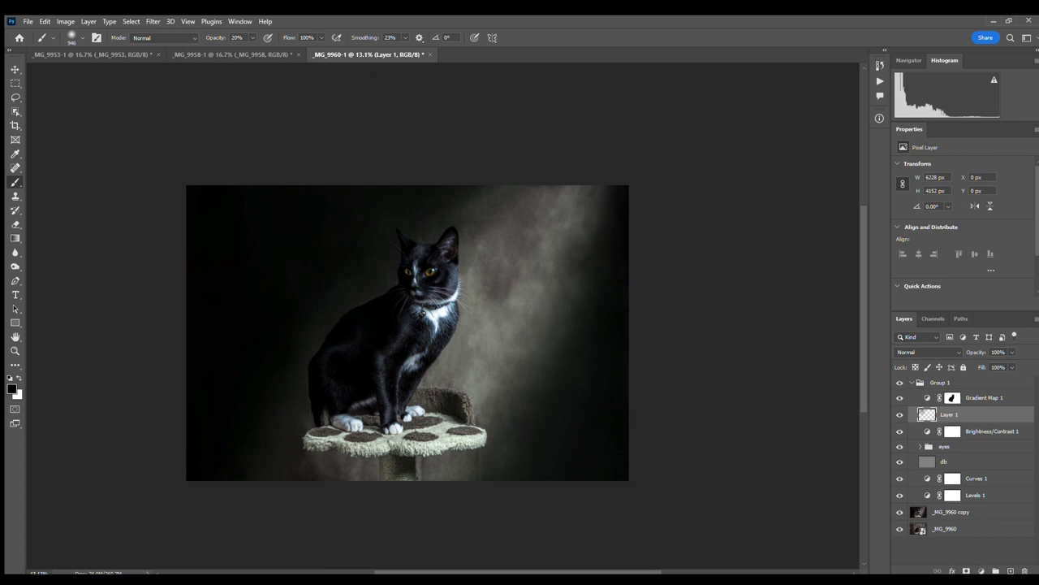
# Collapse Group 1 and place the autograf signature file as a watermark.
pyautogui.click(912, 381)
pyautogui.press('v')
pyautogui.press('F2')
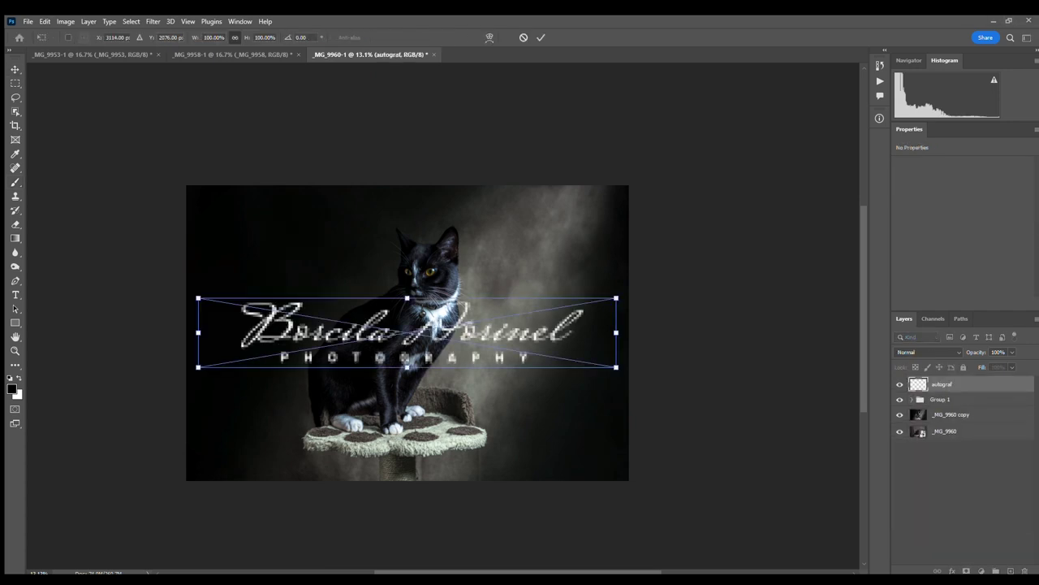